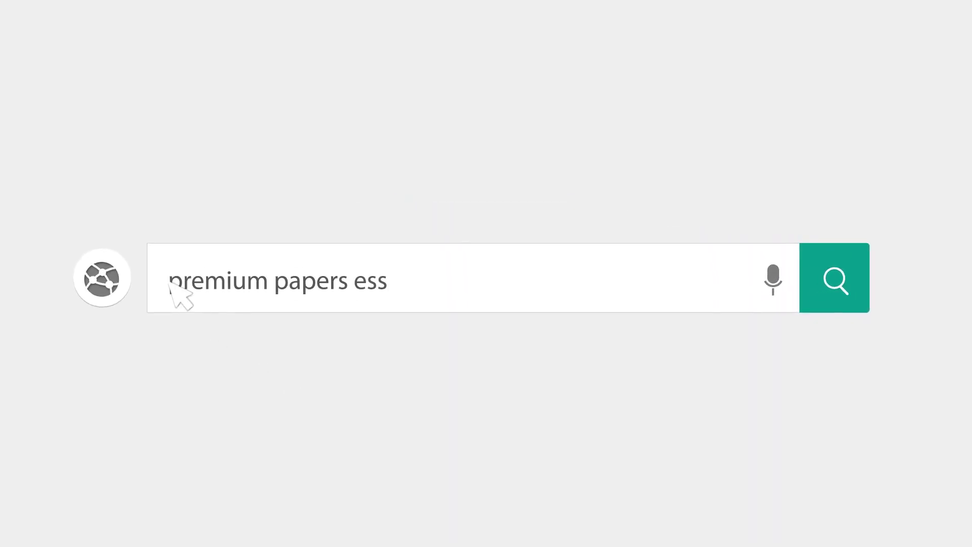
- Run the search for 'premium papers essay examples'
click(842, 304)
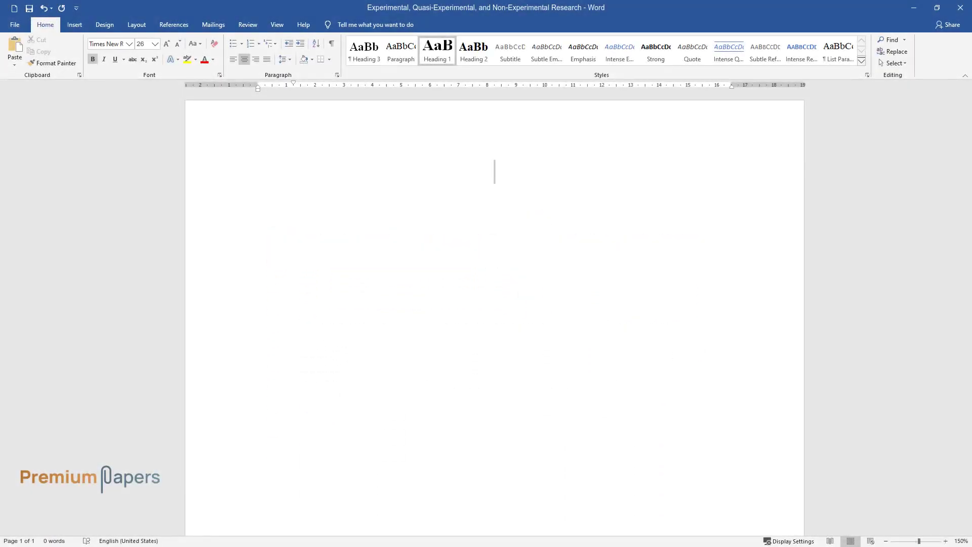
- Type the essay title, then the heading 'Differences between Types of Research' below it
text(Experimenta)
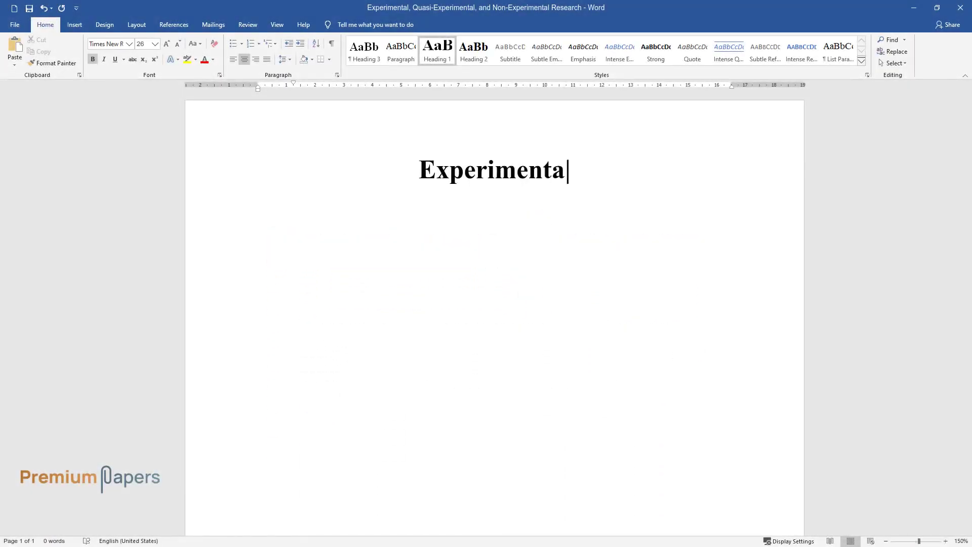
text(l, Quasi-Experimental, an)
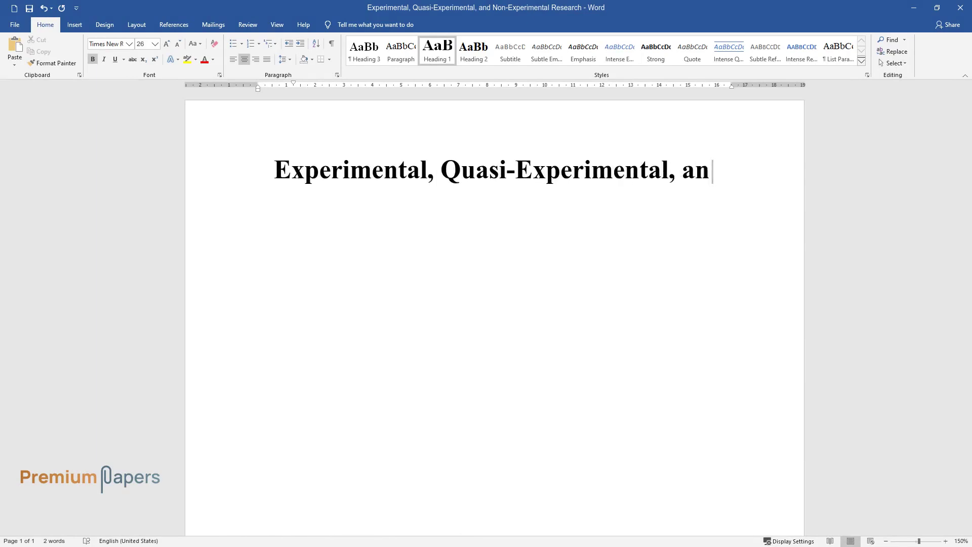
text(d Non-Experimental Research)
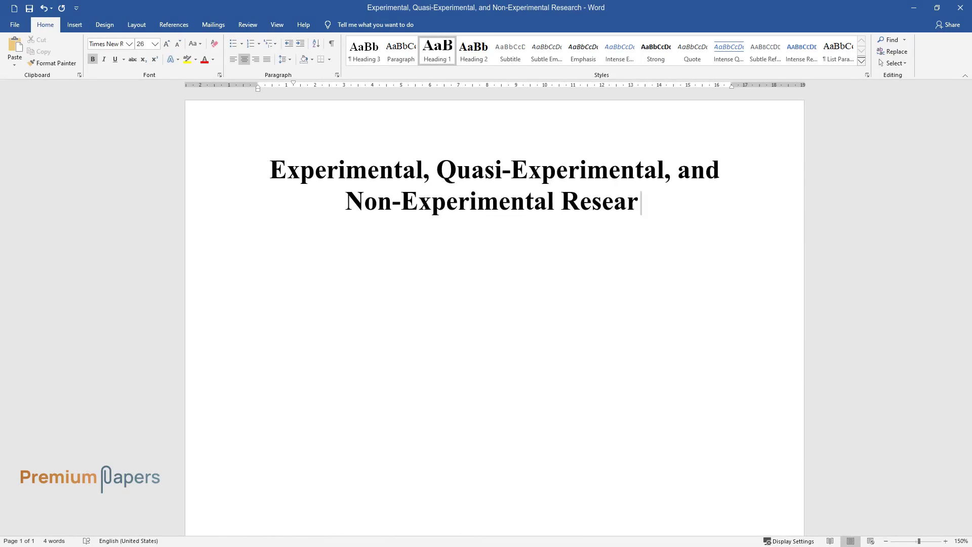
key(Return)
text(Differences )
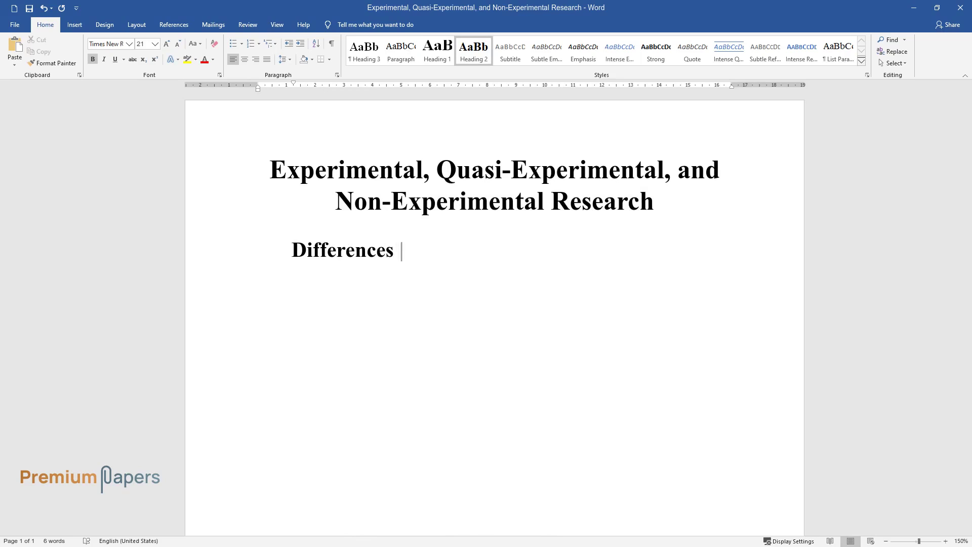
text(between Types of Research)
- Write the experimental research paragraph using the weight-gain pill versus placebo example, ending 'the pill's efficacy.'
key(Return)
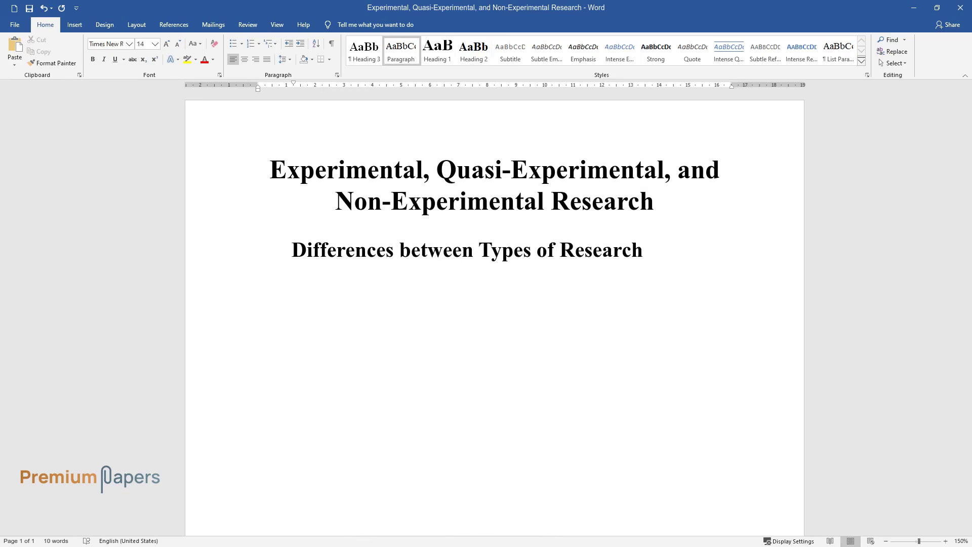
text(Experimental re)
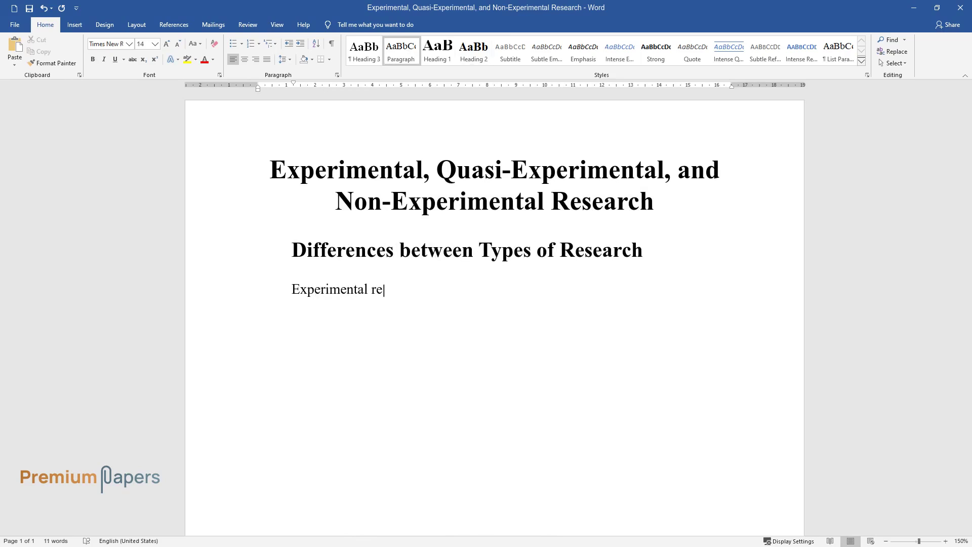
text(search is a scientific method invo)
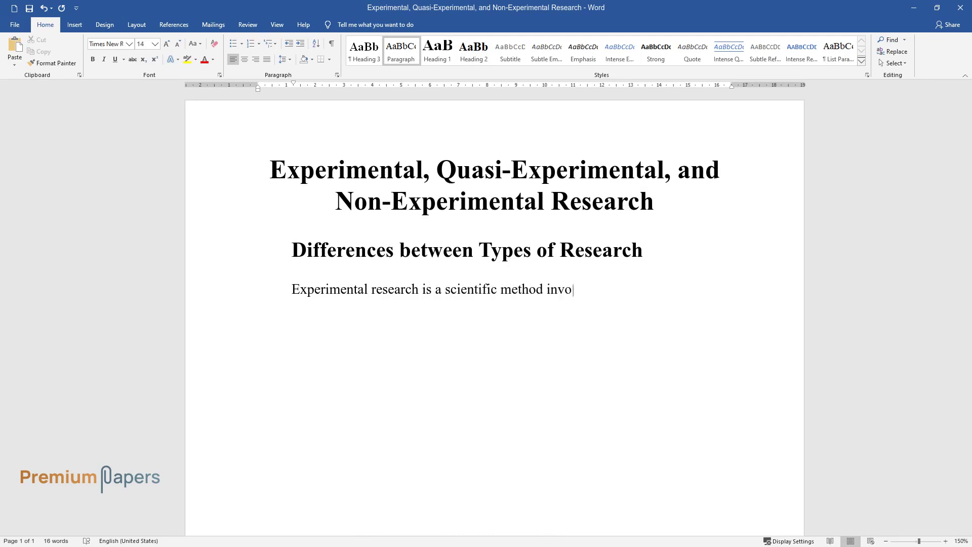
text(lving the use and control of)
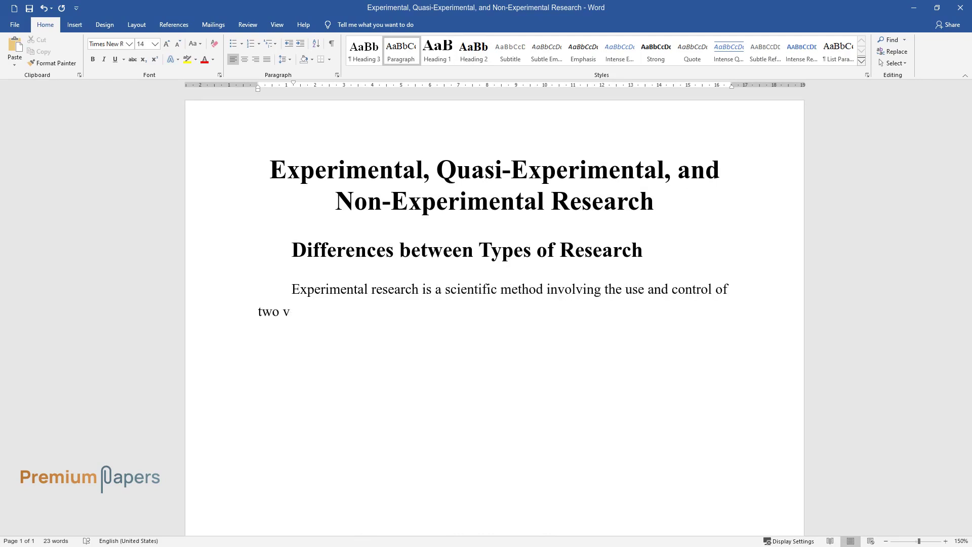
text( two variables to test a hypothesis. The )
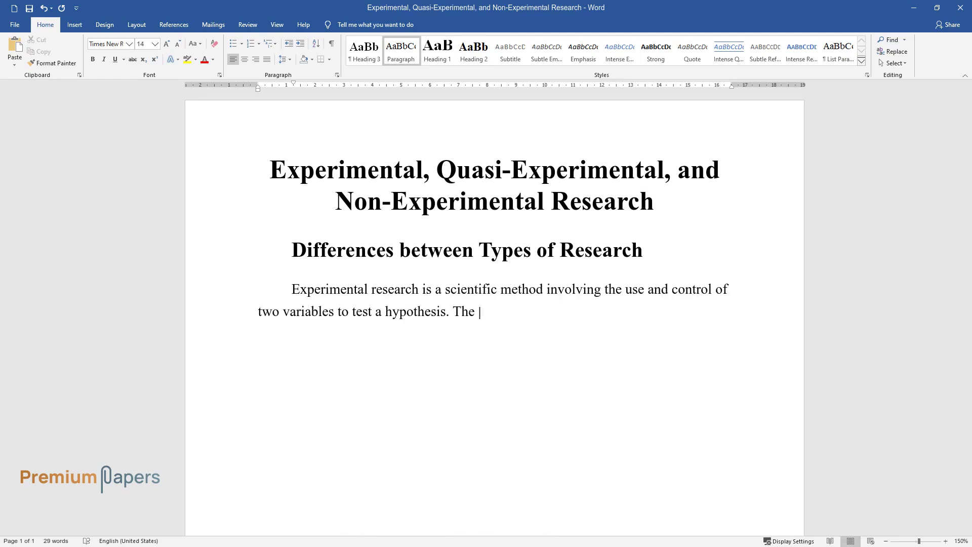
text(study can be used to determine dis)
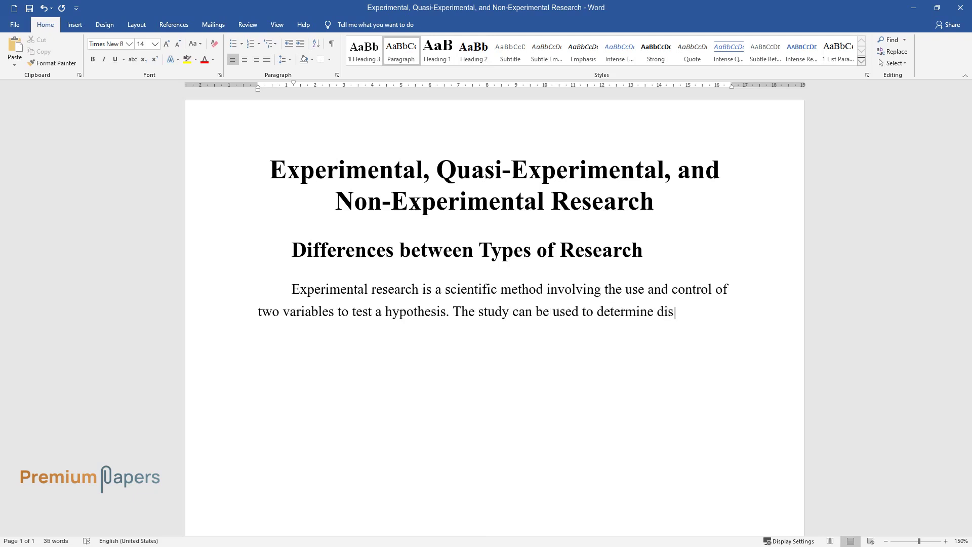
text(ease treatment procedures. An example would be when new drugs are dev)
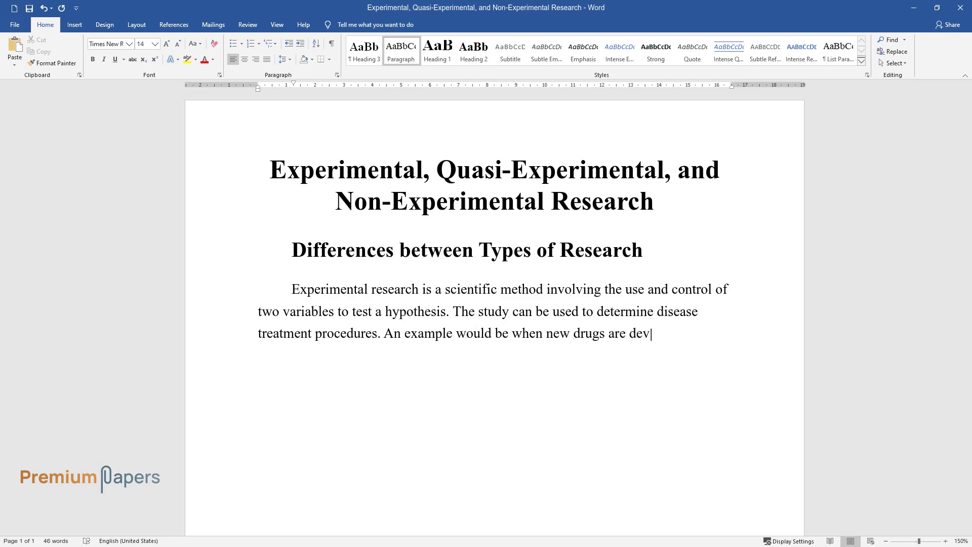
text(eloped for weight gain. Th)
text(ere will be two groups where one will recei)
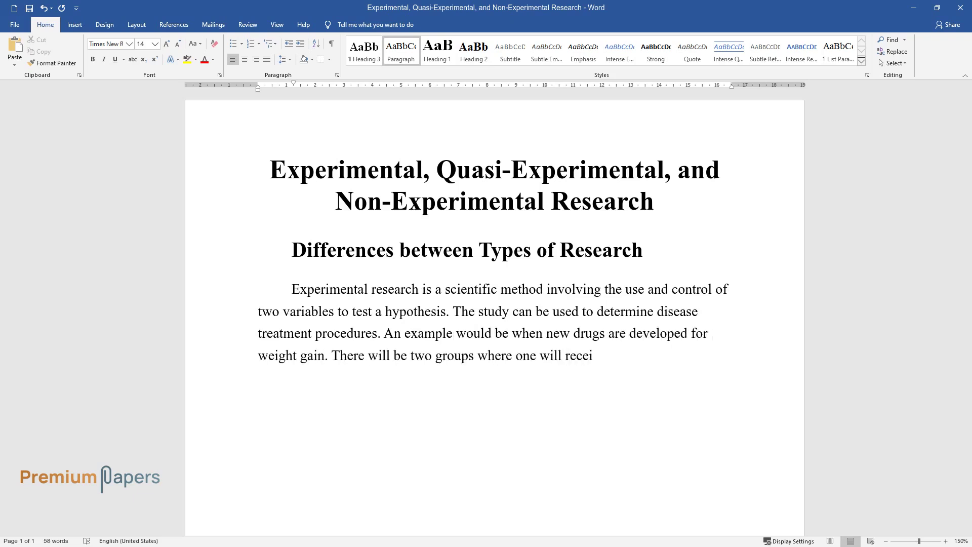
text(ve the new weight gain pill, and th)
scroll(494, 235, down, 1)
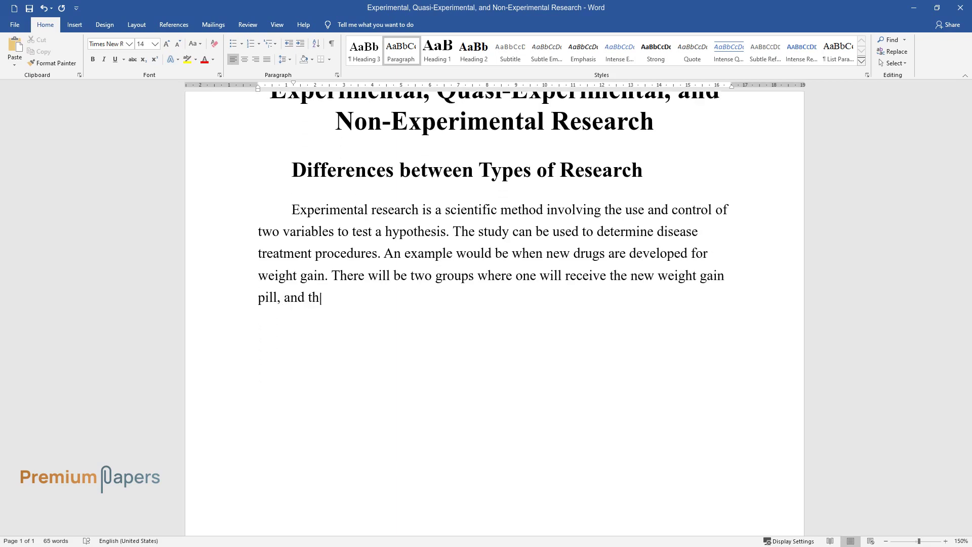
text(e other will get a placebo. Data i)
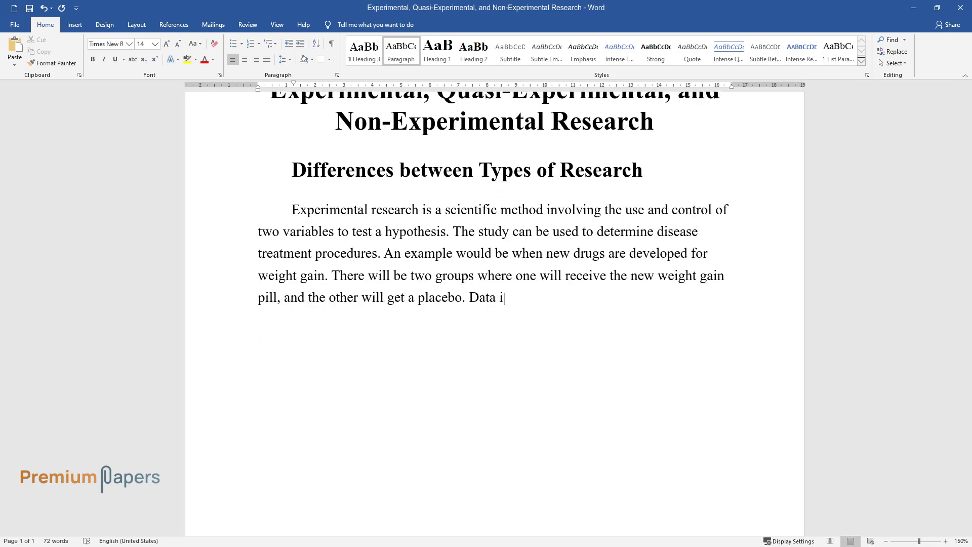
text(s analyzed to compare the groups, and a conclusion c)
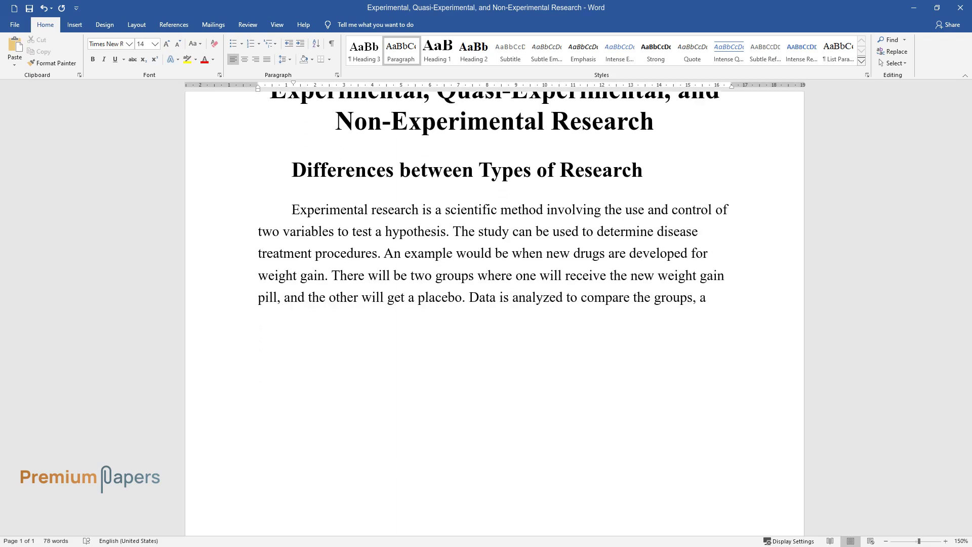
scroll(494, 304, down, 1)
text(an be reached reg)
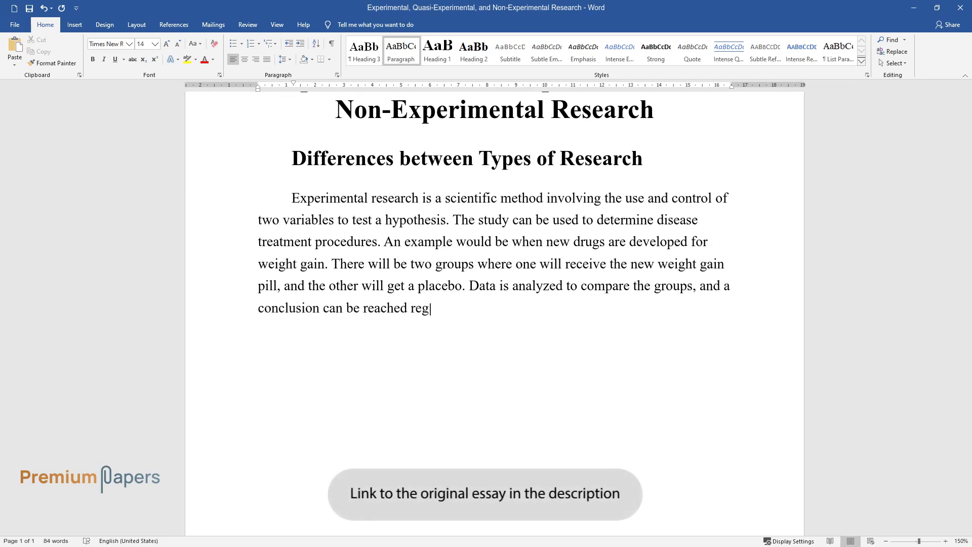
text(arding the pill's efficacy.)
key(Return)
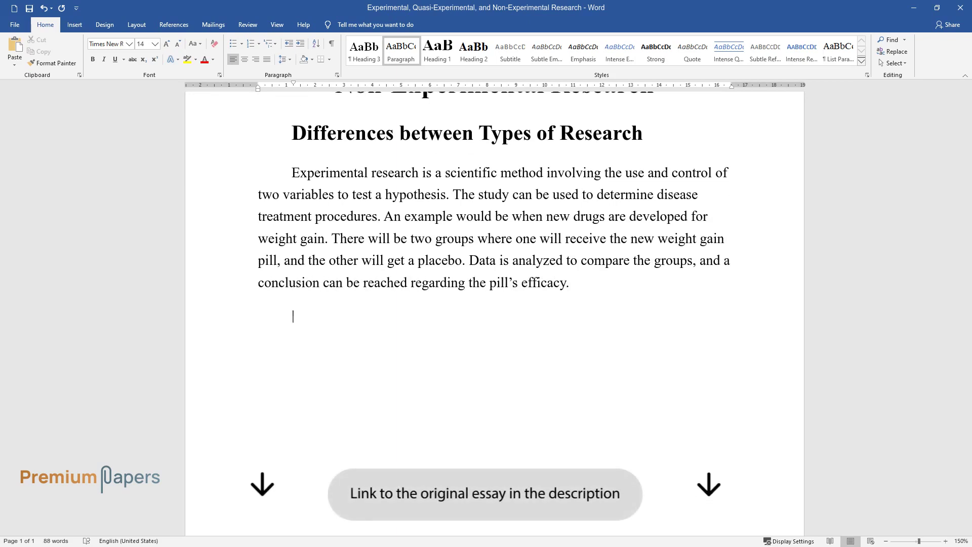
- Write the non-experimental paragraph with questionnaires and the hospital order-entry quasi-experiment, ending 'medication-related complaints.'
text(Non-experimental res)
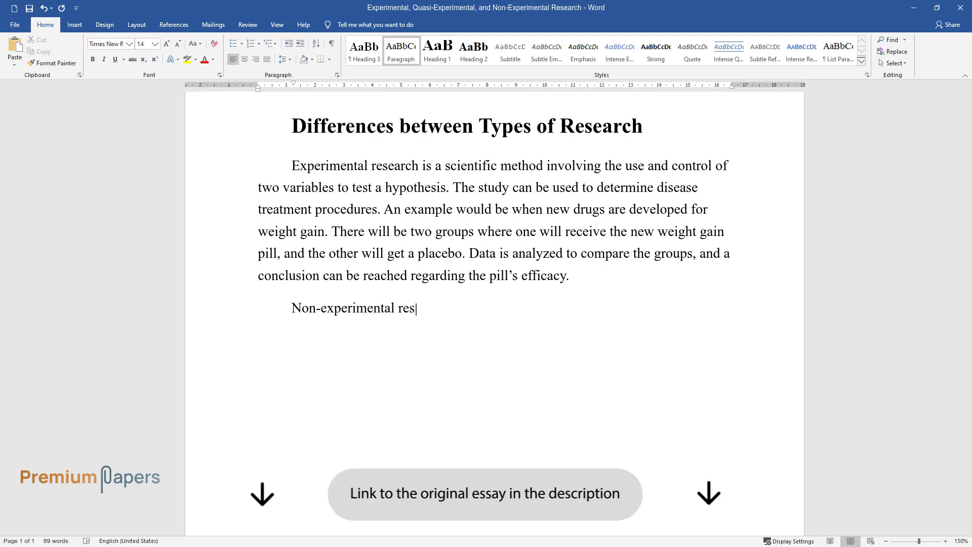
text(earch uses descriptions that are ou)
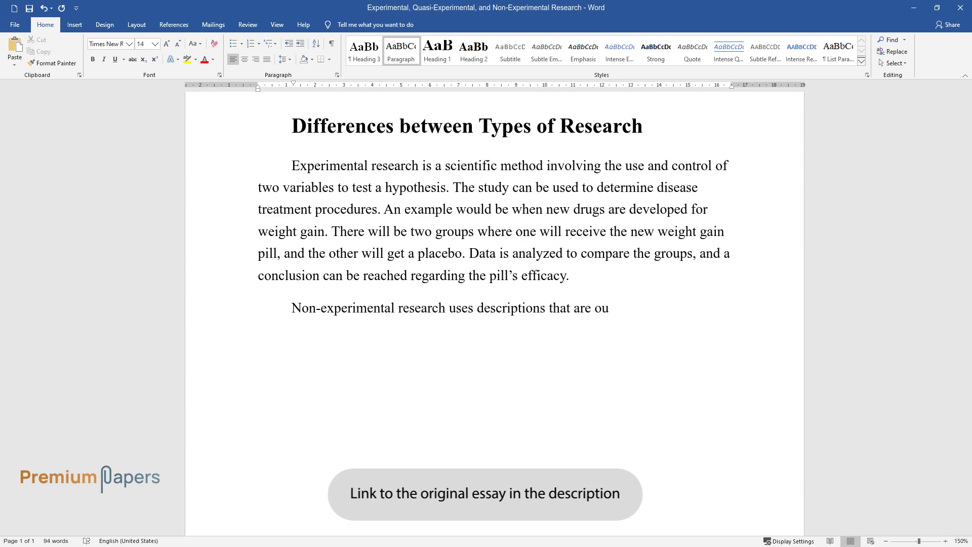
text(t of the control of researchers to )
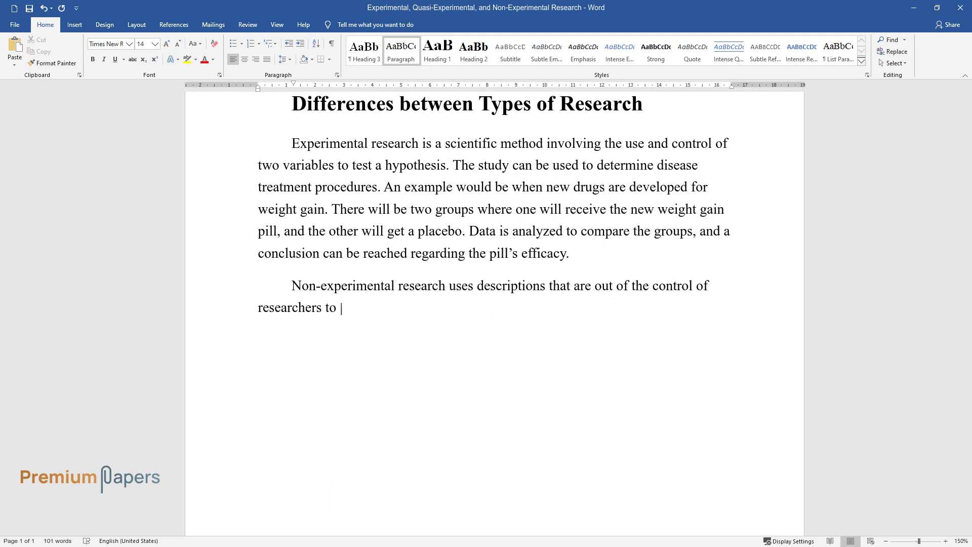
text(determine the cause-effect relation)
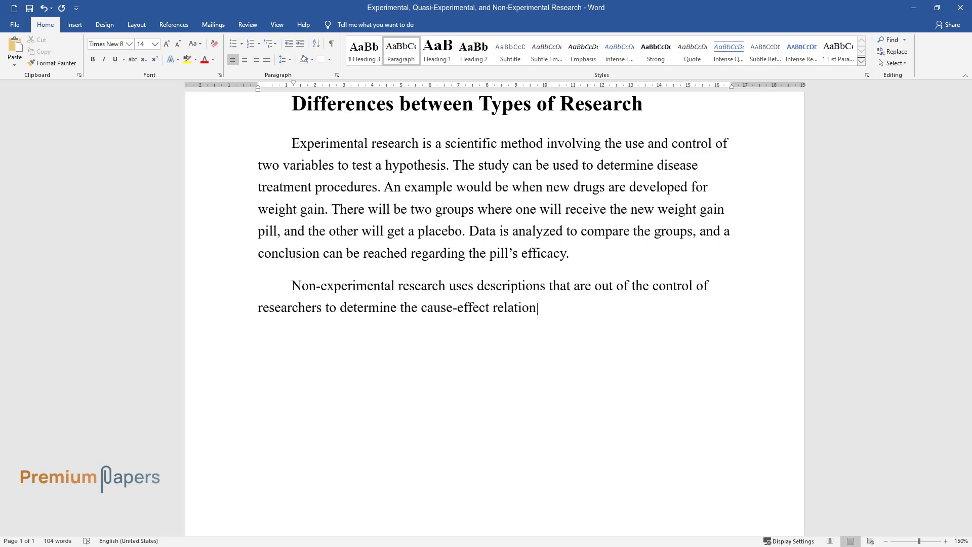
text(ship between variables. Questionnai)
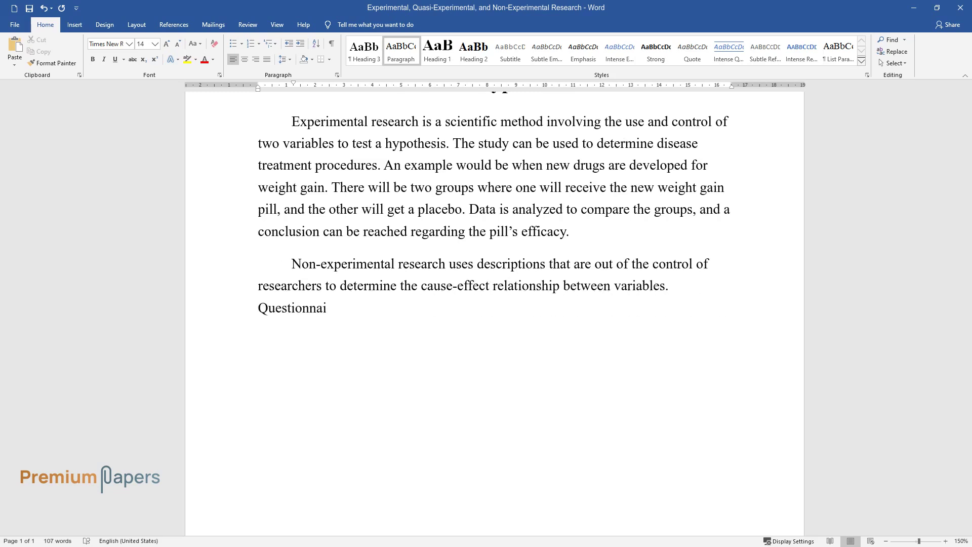
text(res can be used, and an example wou)
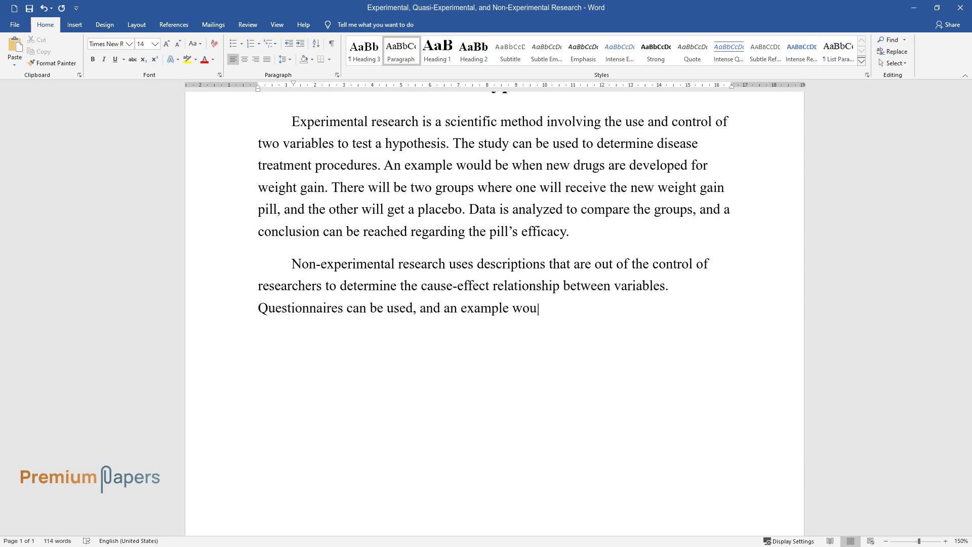
text(ld be asking a group of students if)
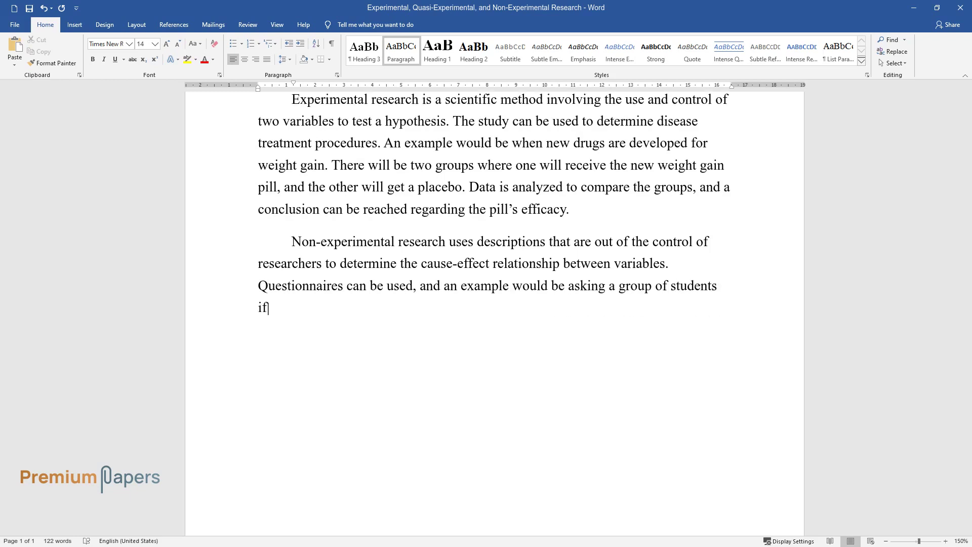
text( a particular class was beneficial)
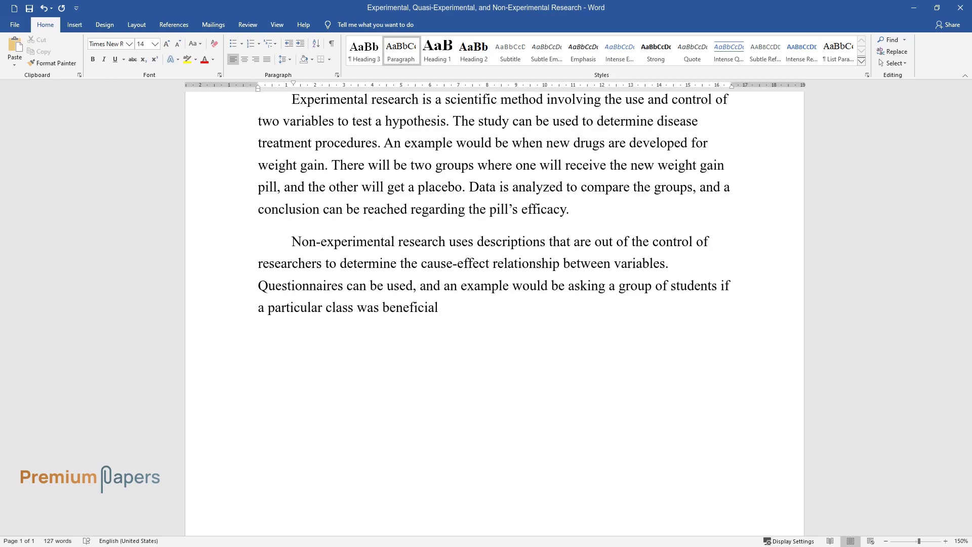
text( and how they can relate. A quasi-experiment is research primarily done)
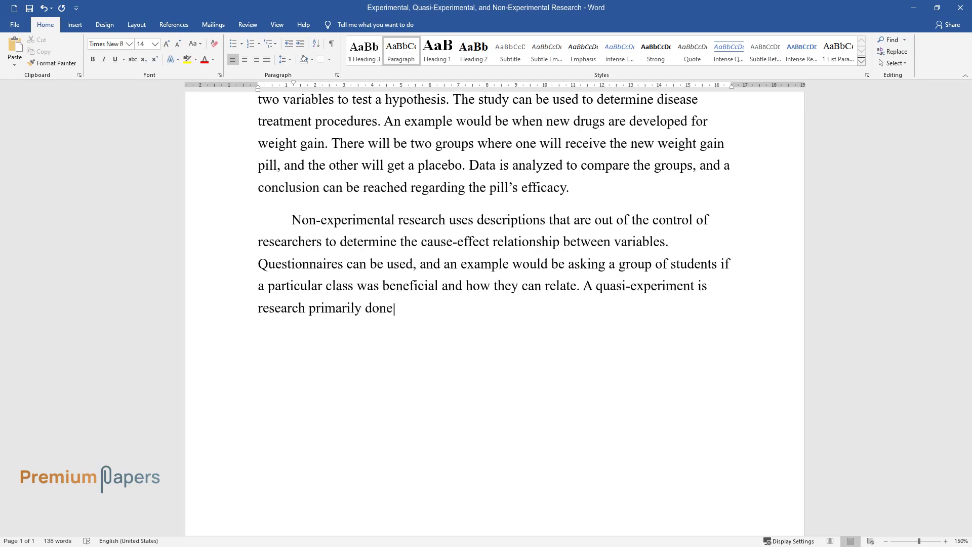
text( in a natural setting over long per)
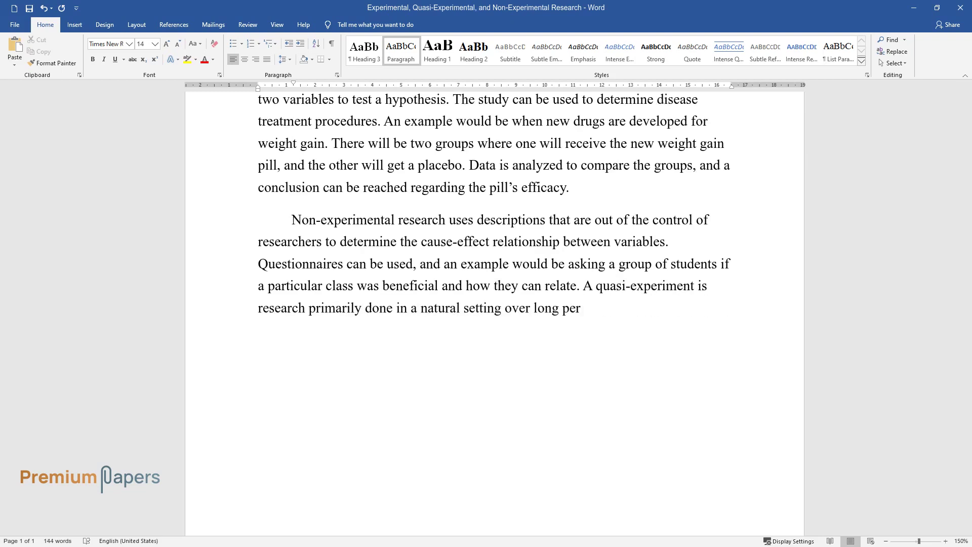
text(iods. An example of a quasi-experime)
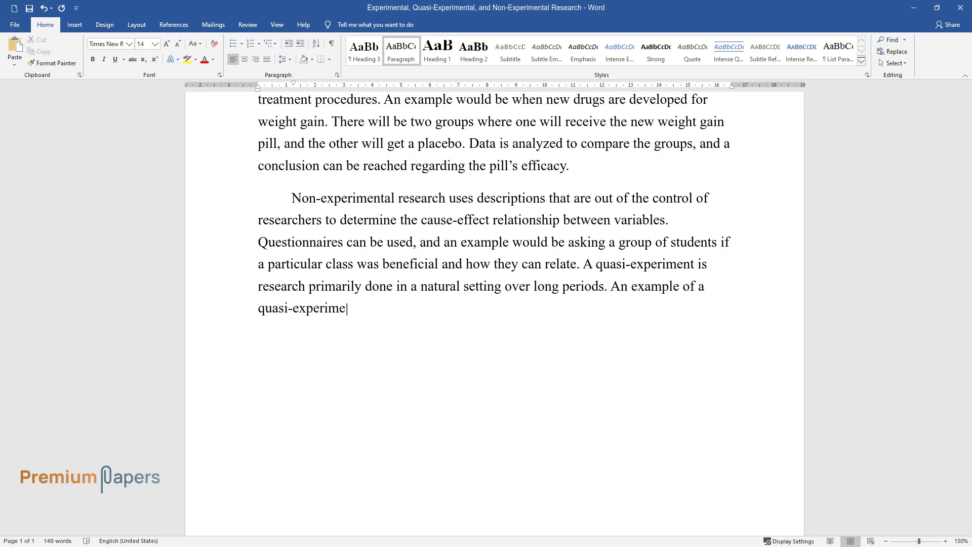
text(nt is when a hospital introduces an)
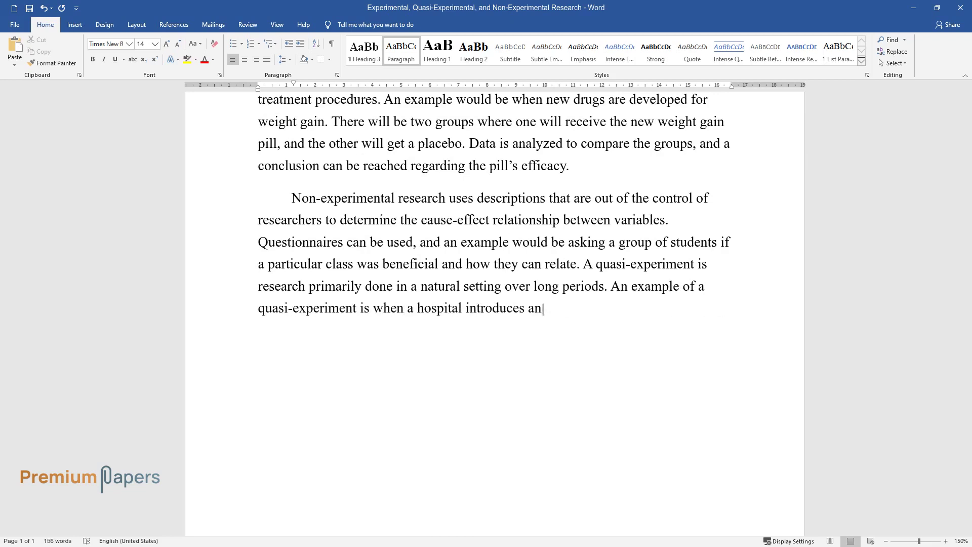
text( order-entry system to gather infor)
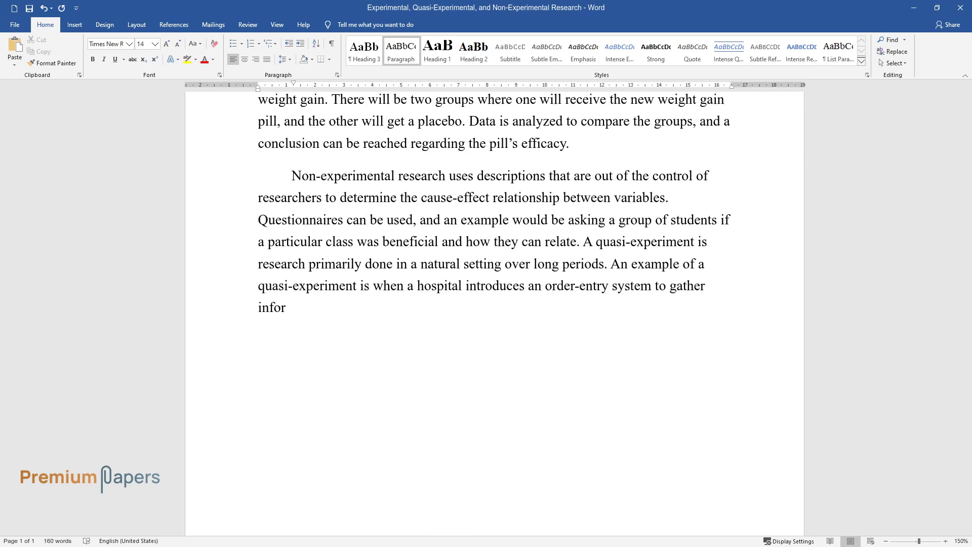
text(mation about the number of medicati)
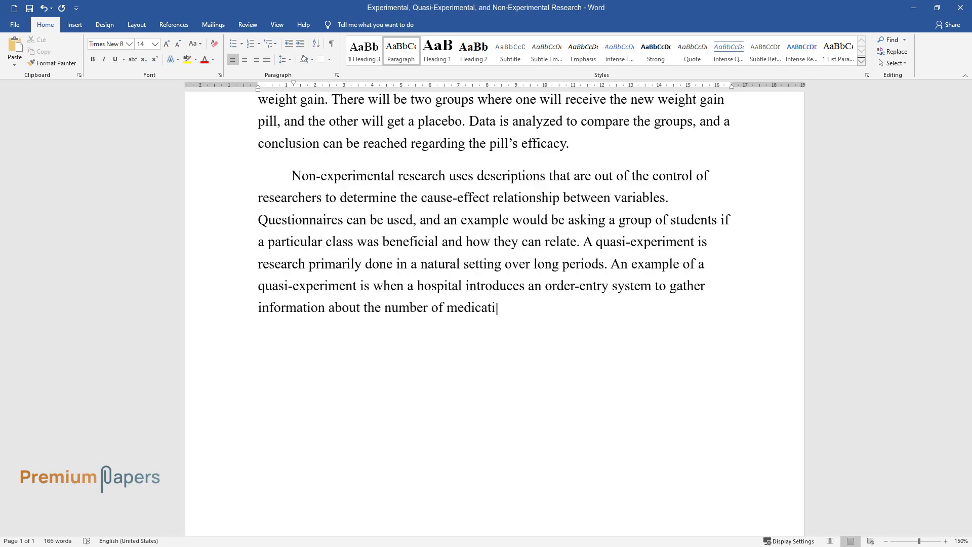
text(on-related complaints.)
key(Return)
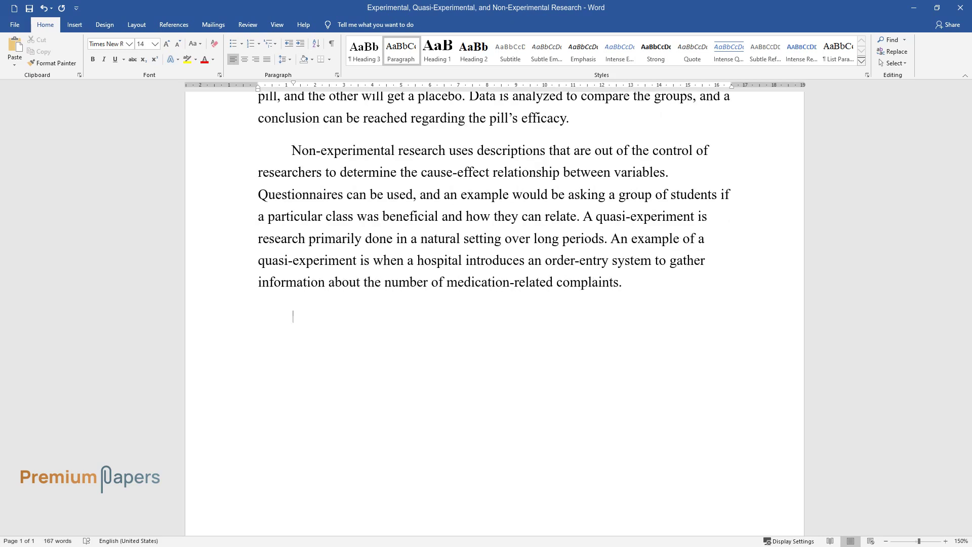
- Write the paragraph contrasting the three research types, ending with participants not randomly assigned
text(Experimental research is co)
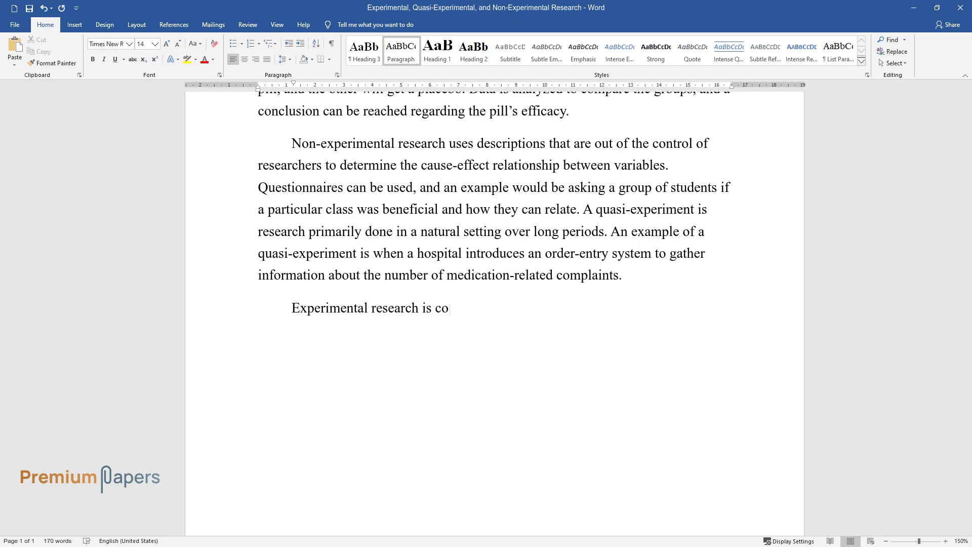
text(nducted with a scientific approach)
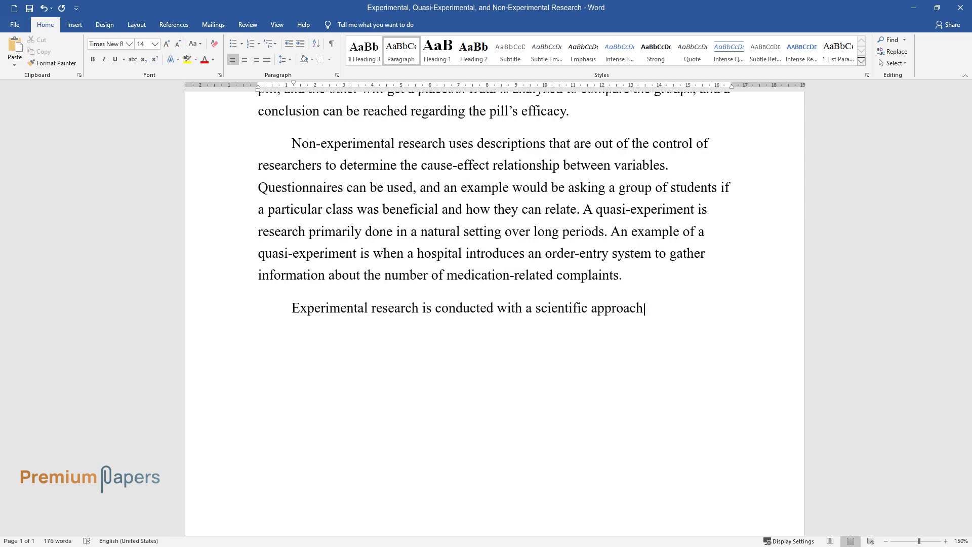
text( to handle specific questions abo)
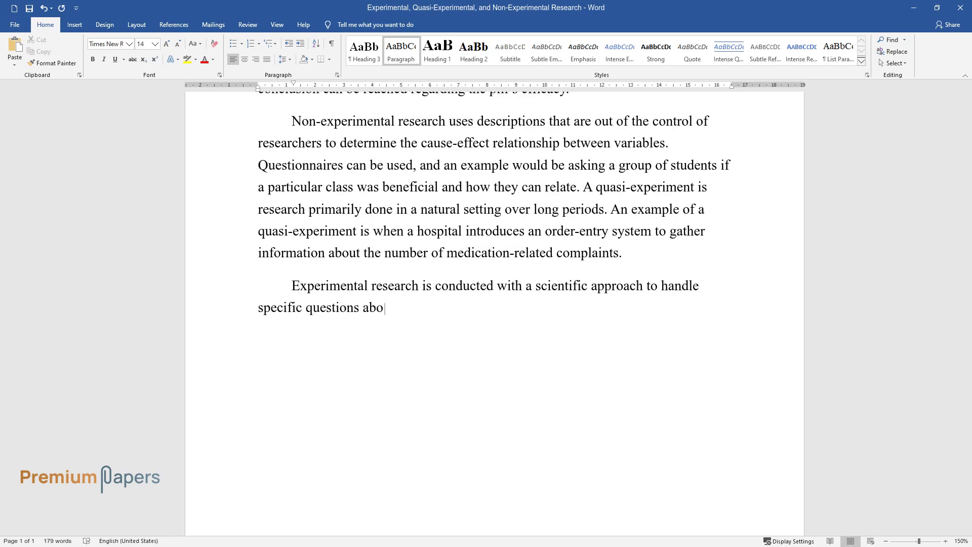
text(ut the relationship between two va)
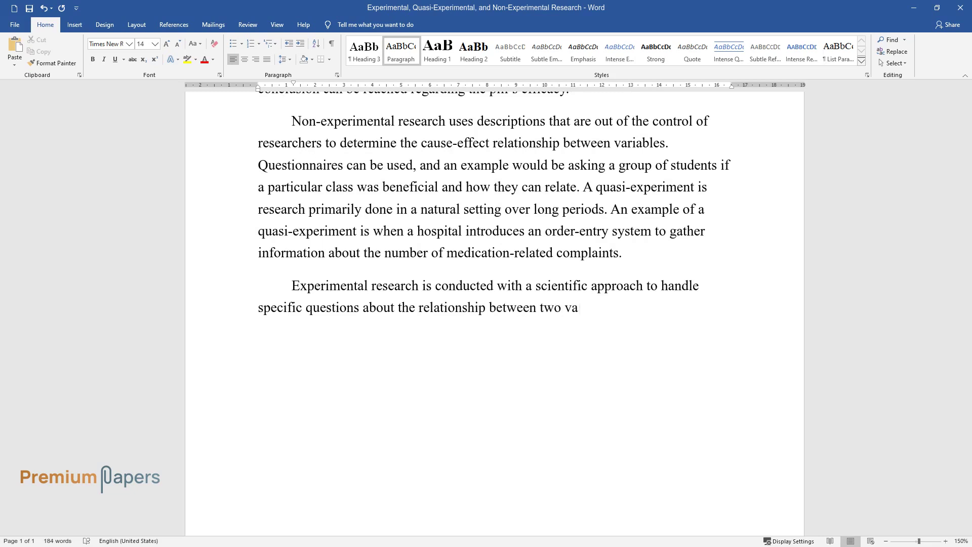
text(riables that can be controlled. Non-experim)
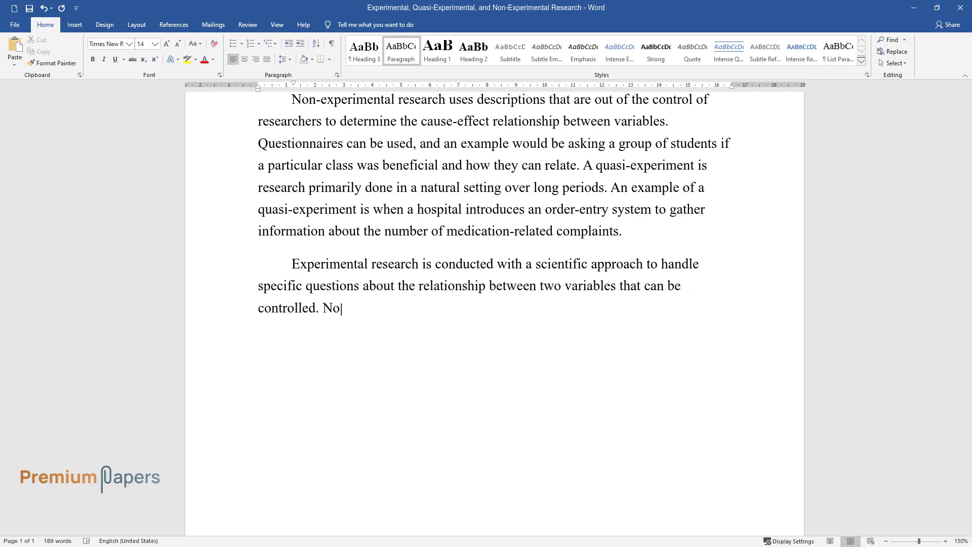
text(ental research, on the ot)
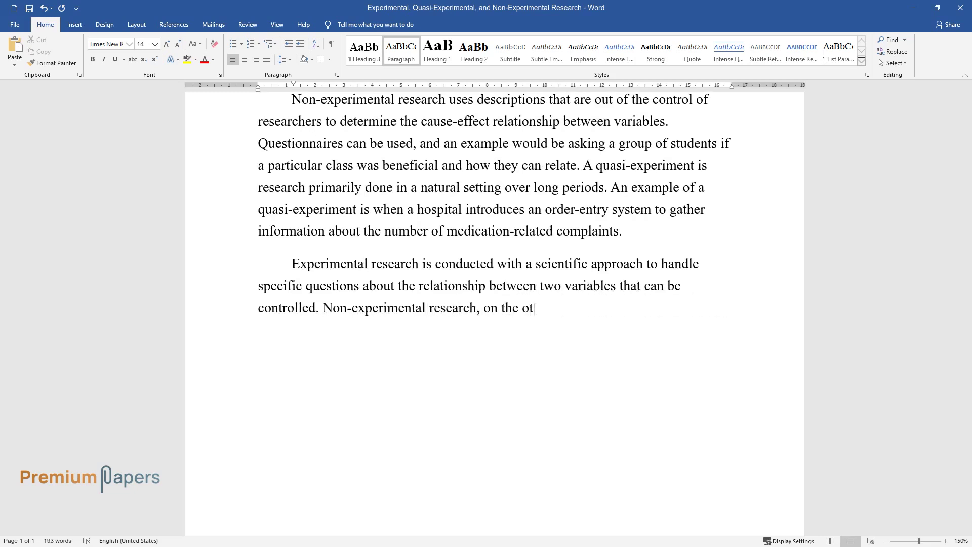
text(her hand, lacks the manipulation of variabl)
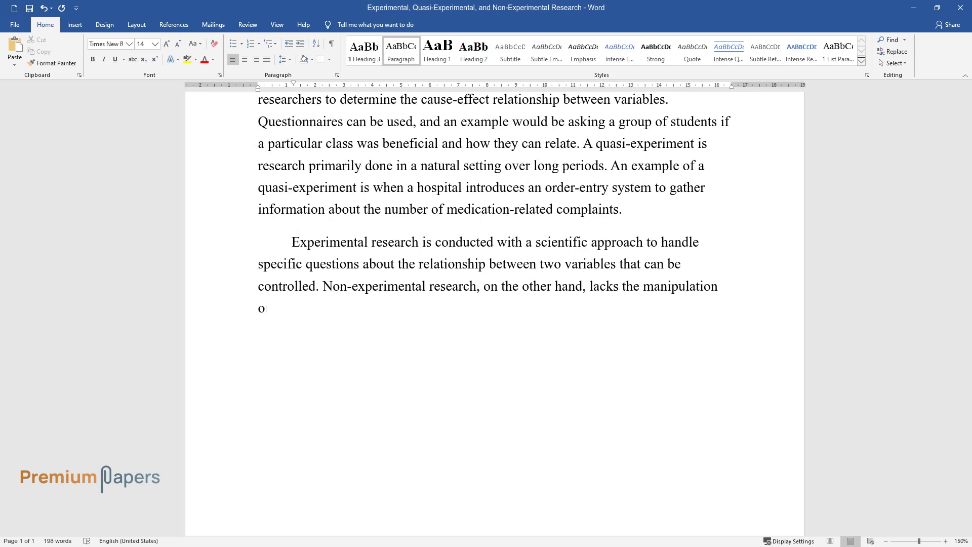
text(es, and the researchers c)
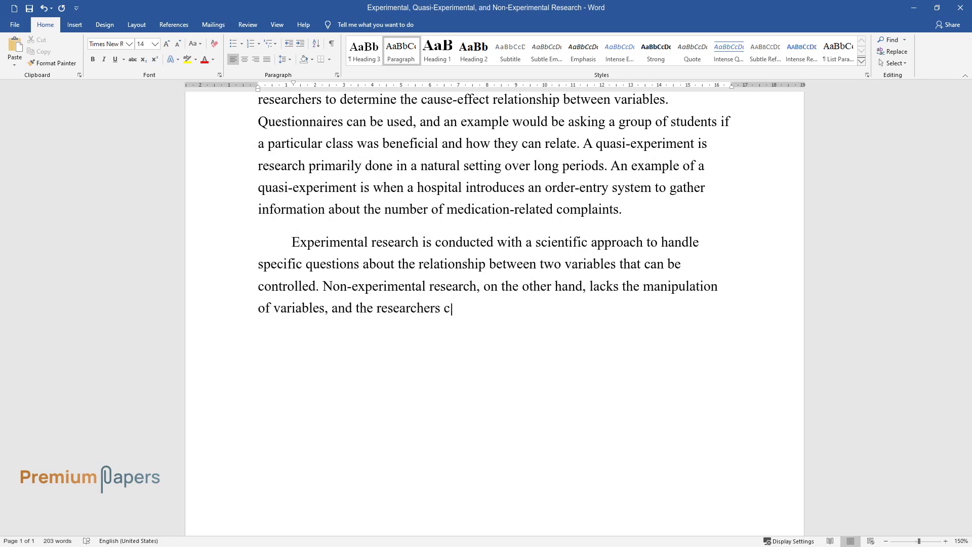
text(an only observe and interpret their subjects. Quasi-experimental research is similar to experimental research, except in the assignment of a con)
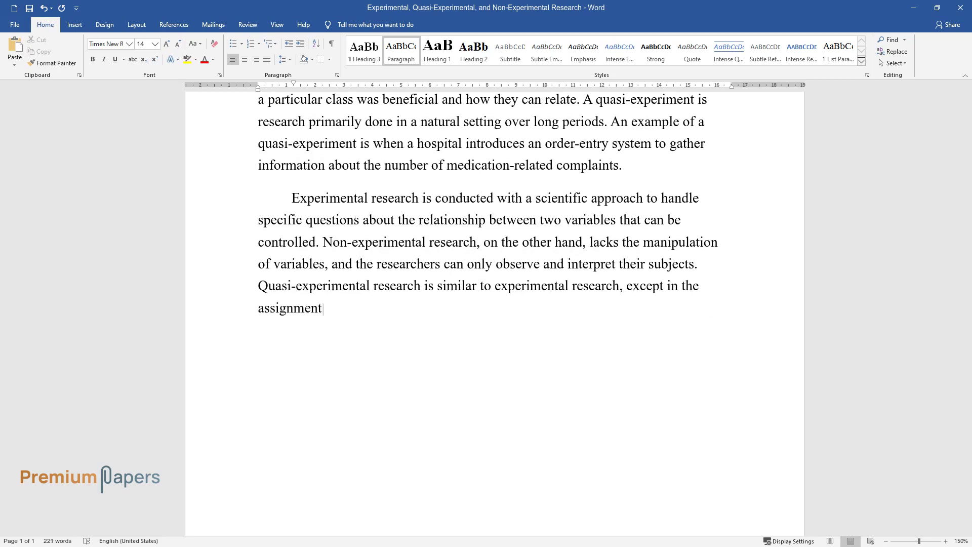
text(trol group. In this resea)
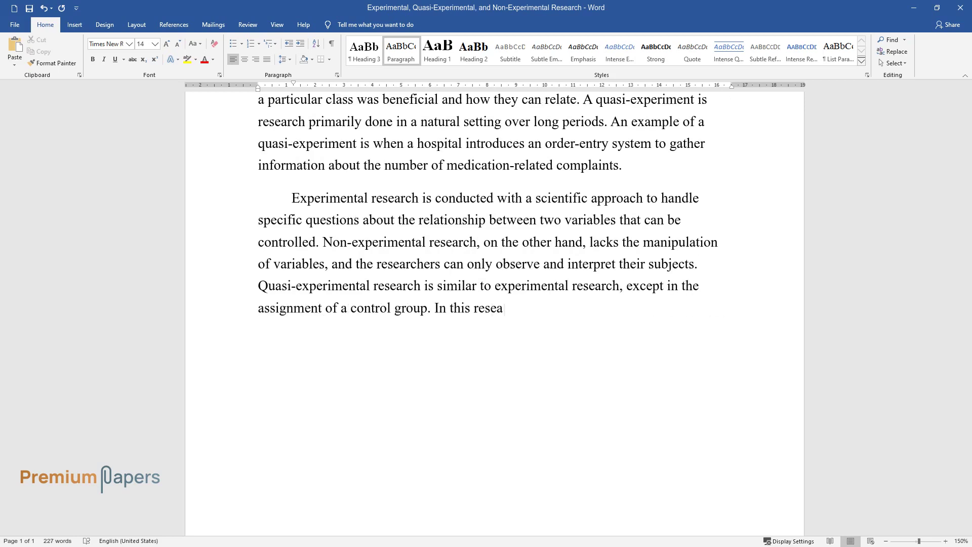
text(rch, an independent variable is ma)
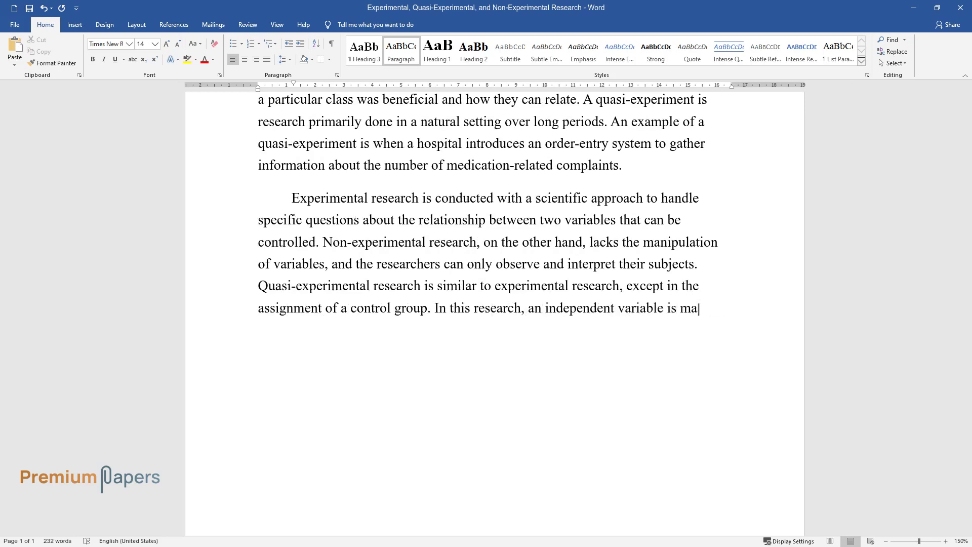
text(nipulated, but the participants of)
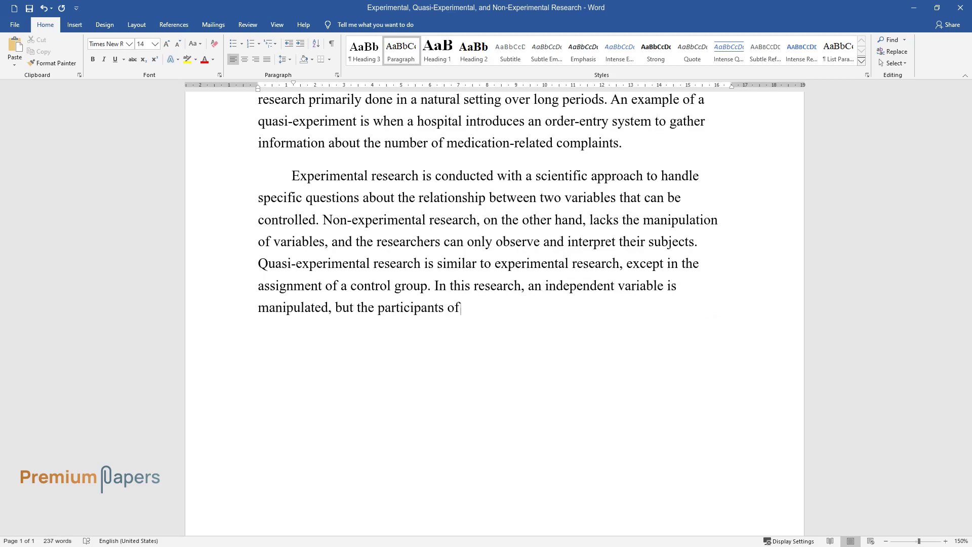
text( a group are not randomly assigned.)
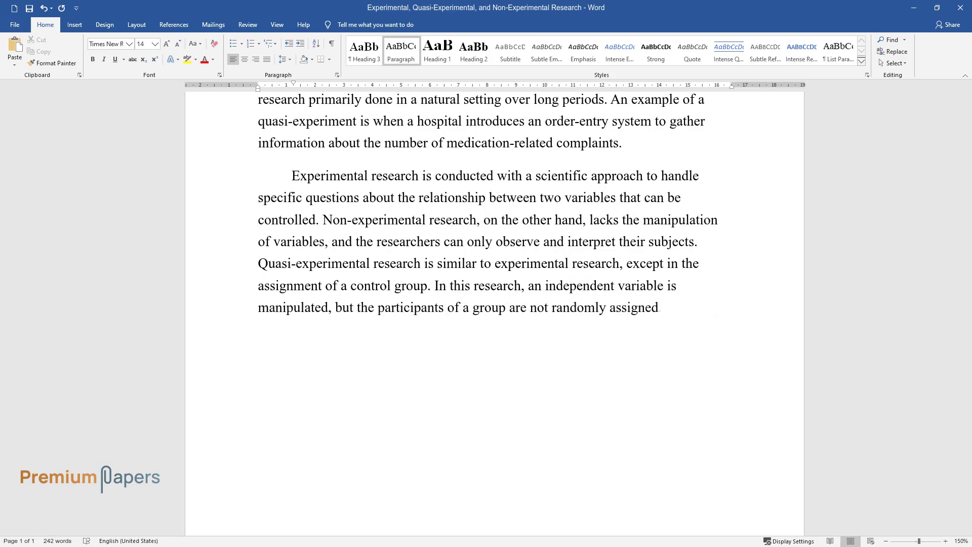
key(Return)
- Add the heading 'Effectiveness of Research Designs' with its flipped-classroom and new-medication paragraph
text(Effectivene)
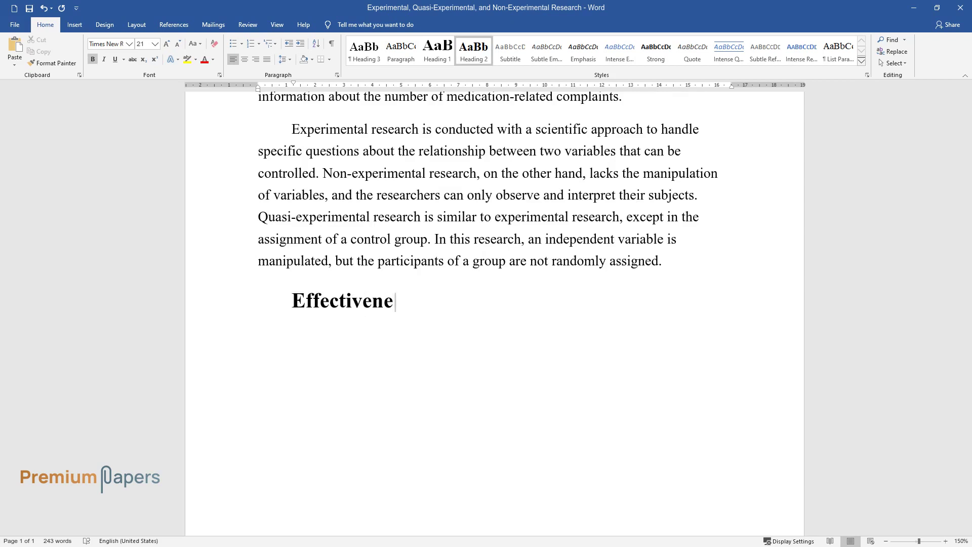
text(ss of Research Designs)
key(Return)
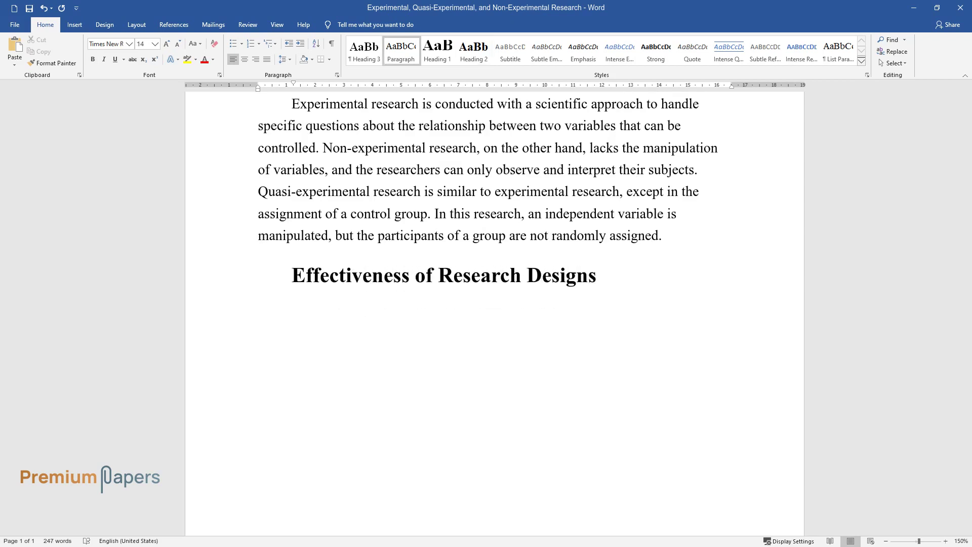
text(Experimental rese)
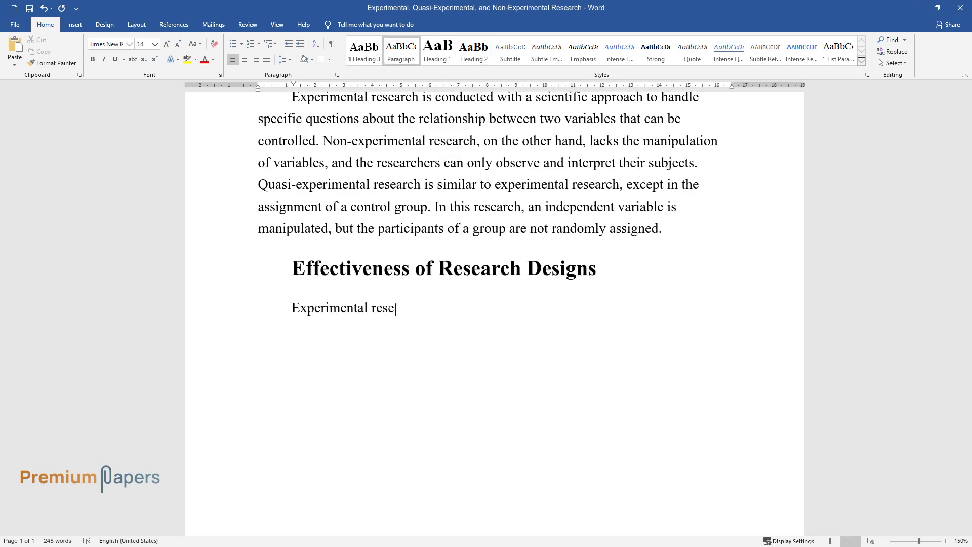
text(arch is used to answer a hypothesis, )
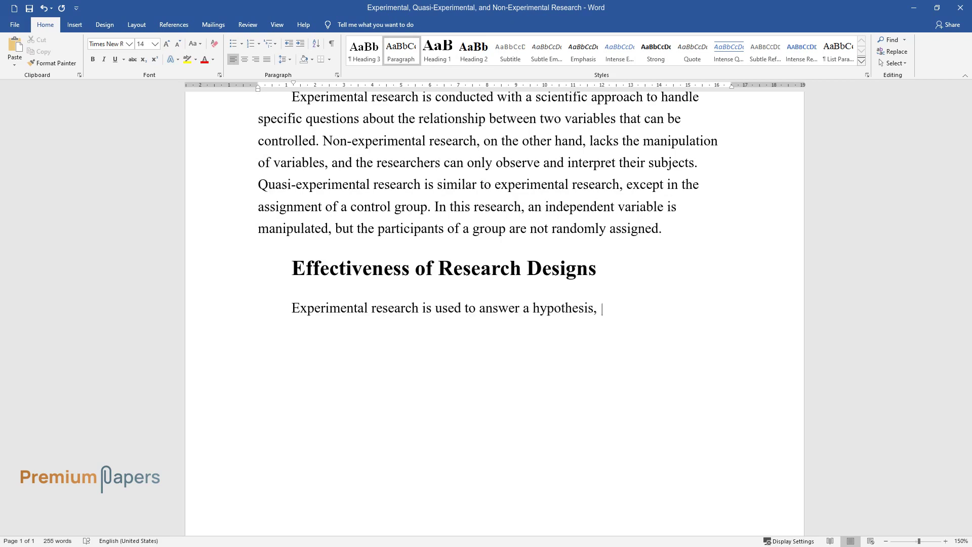
text(and an example would be using a flipped classr)
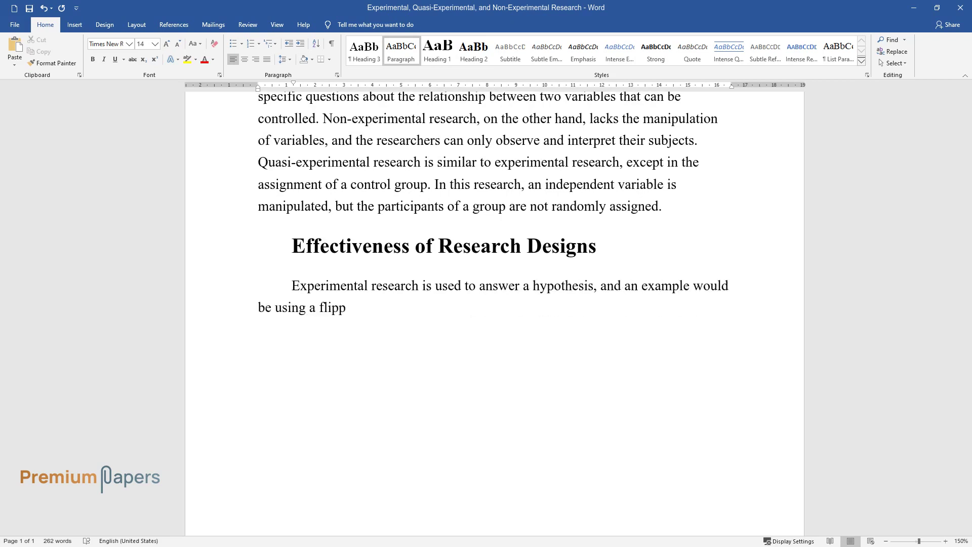
text(oom technique in a nursing c)
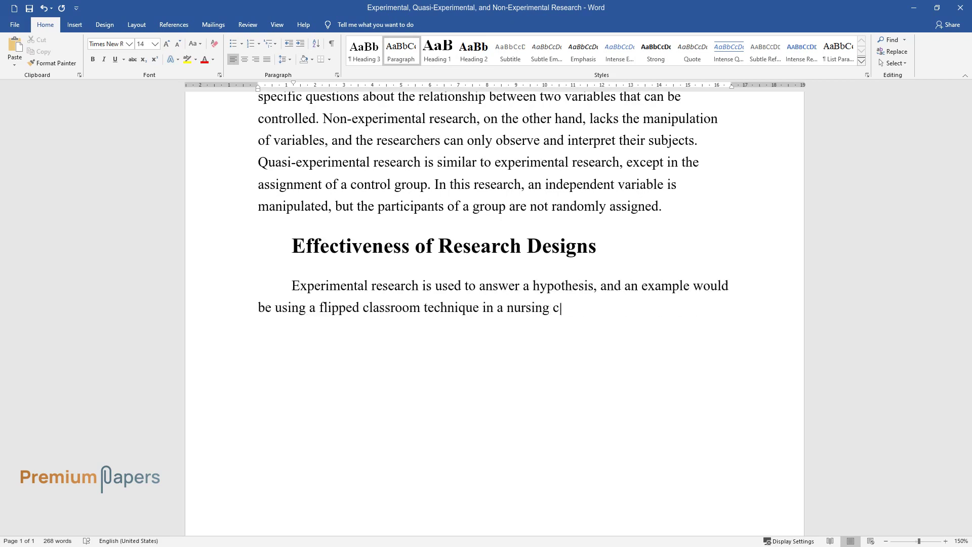
text(ourse to see if students score higher)
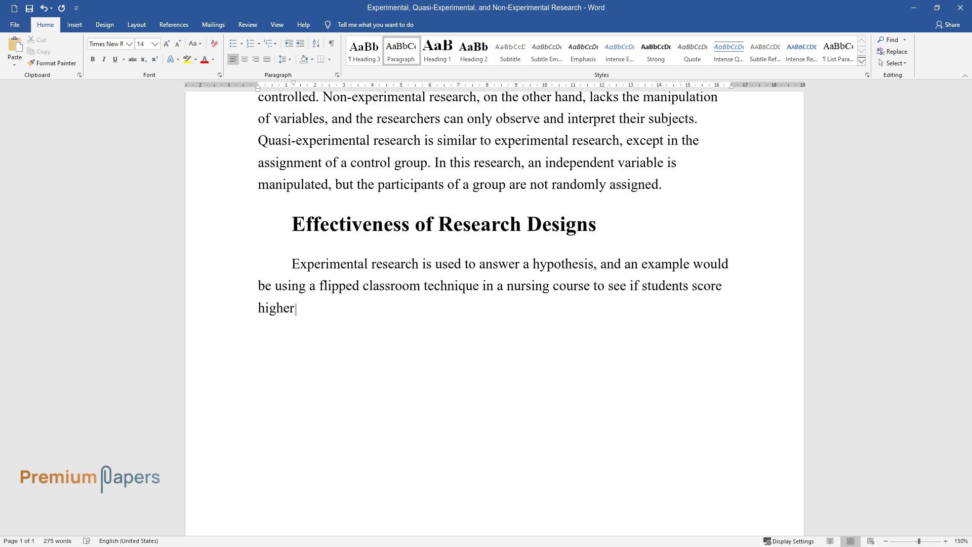
text( grades. The class would be separated)
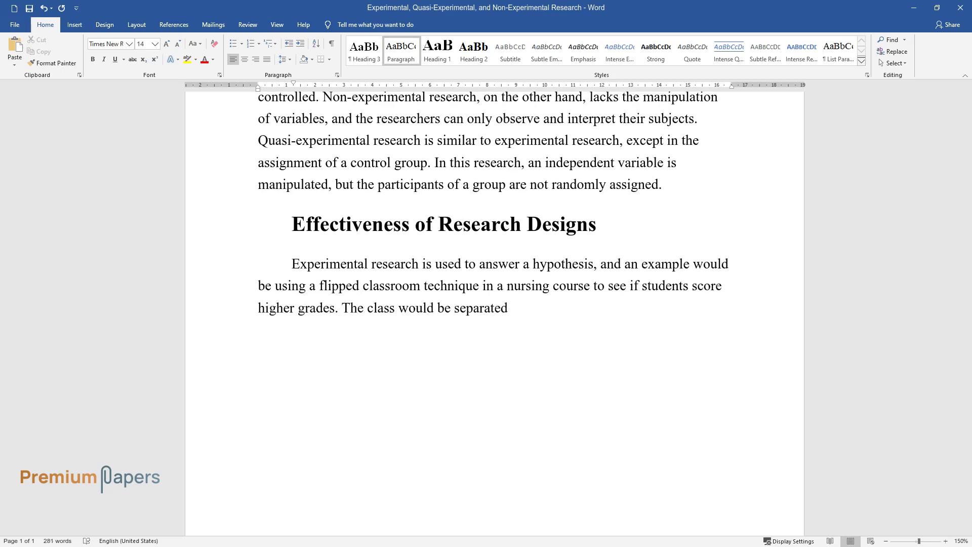
text( into two different sections where on)
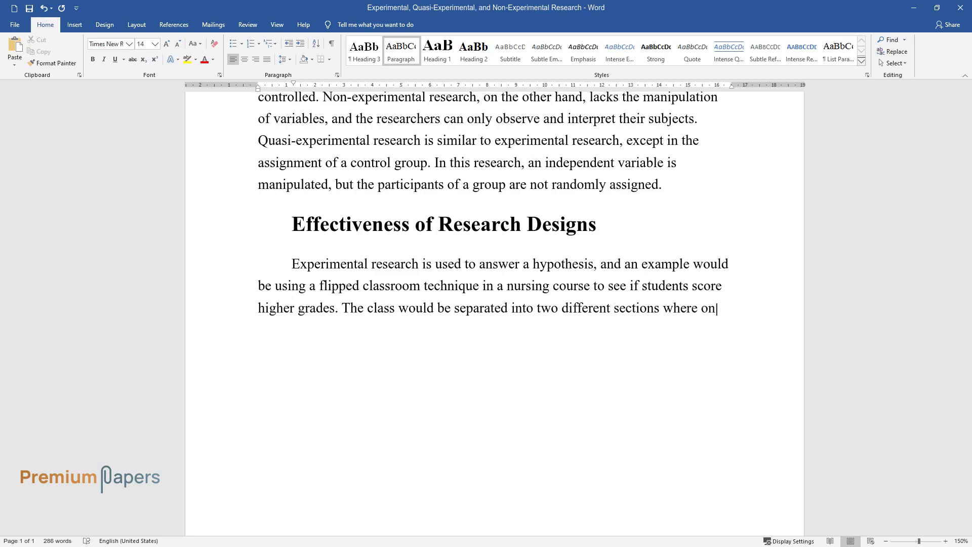
text(e would study under this technique while the other would be taught through)
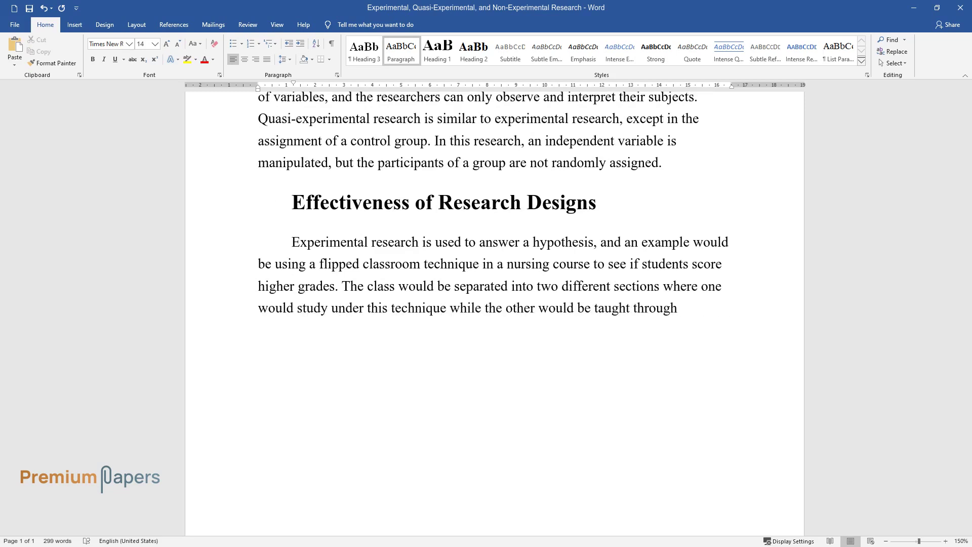
text( normal lectures and then compared. In quasi-experiment)
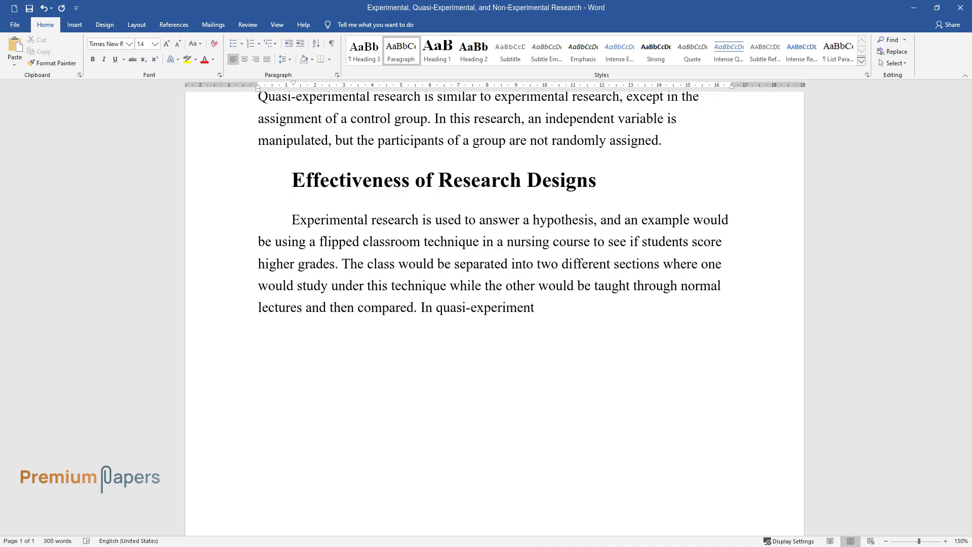
text(, studying the side effects of a new)
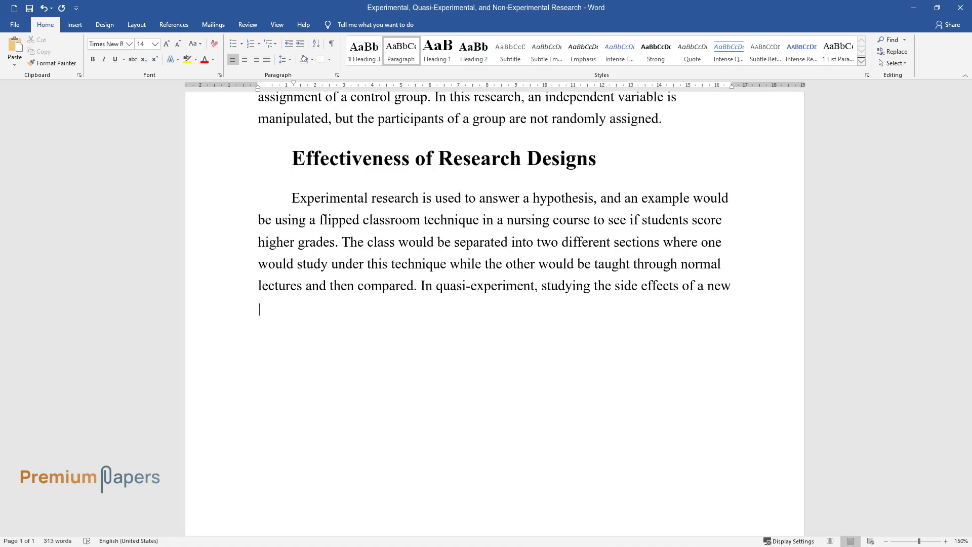
text( medication compared to another previo)
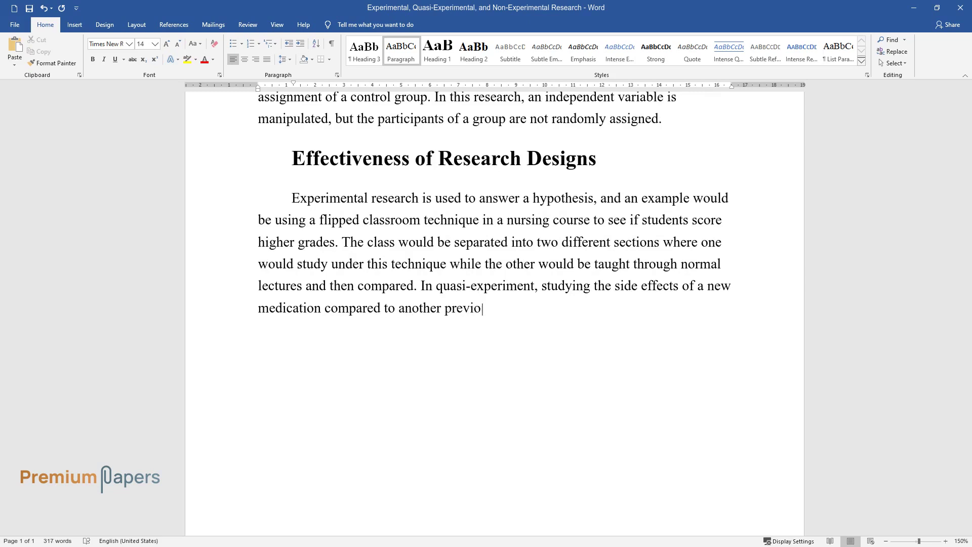
text(usly prescribed can be done to estima)
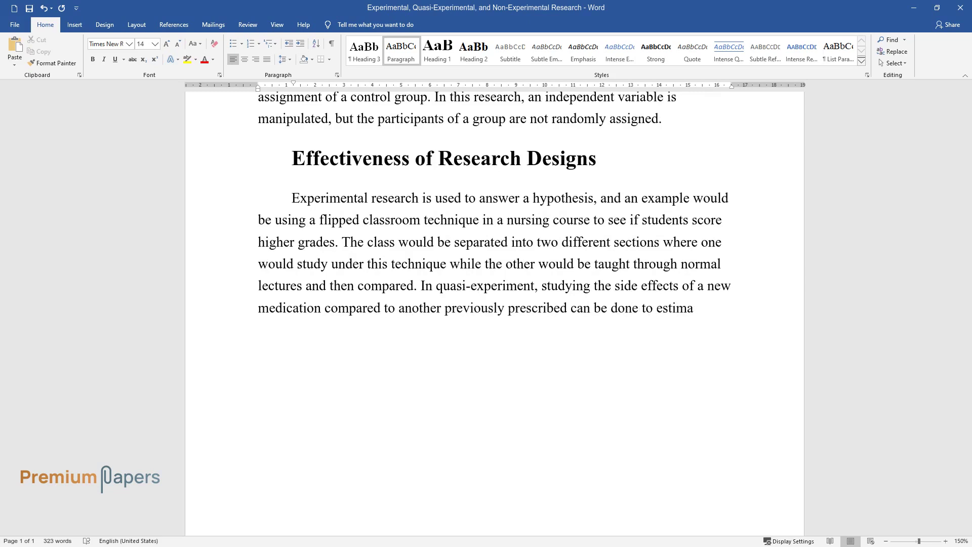
text(te the casual relationship.)
key(ctrl+Return)
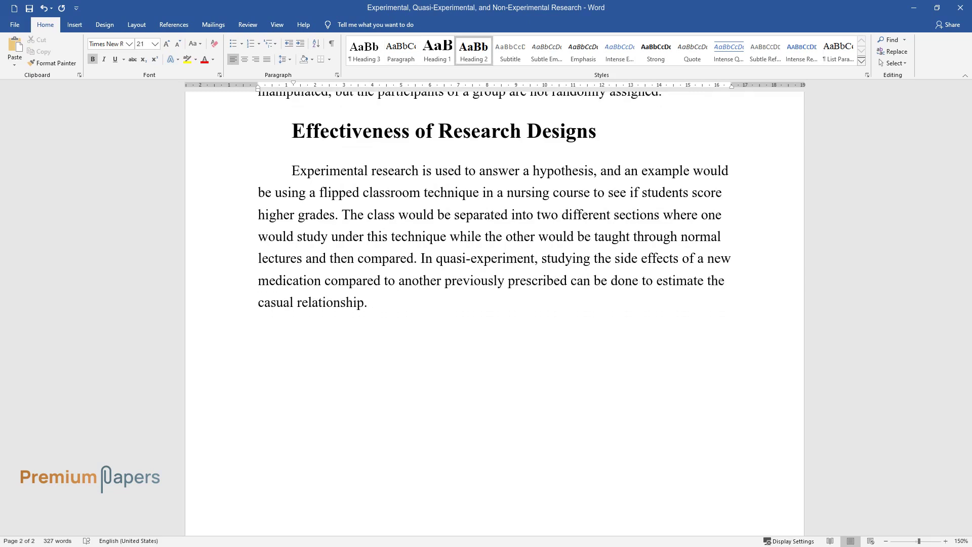
- Add 'The Difference between Research and Quality Improvement' heading and its paragraph ending 'health care delivery.'
text(The Difference between R)
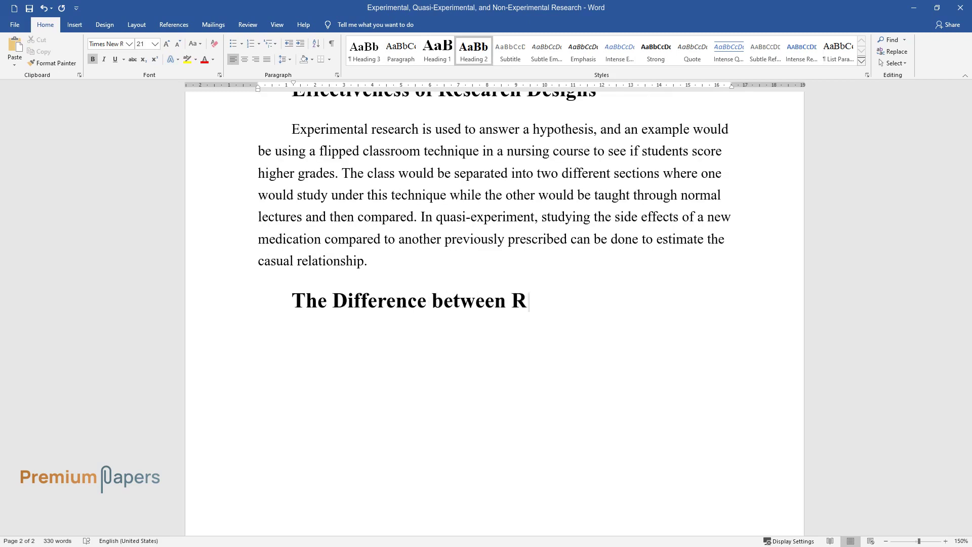
text(esearch and Quality Improvement)
key(Return)
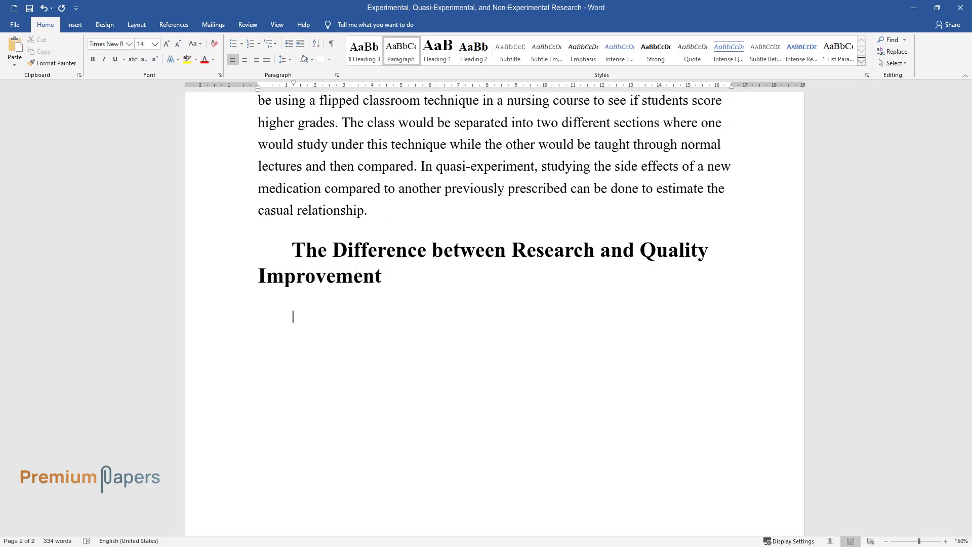
text(Research refer)
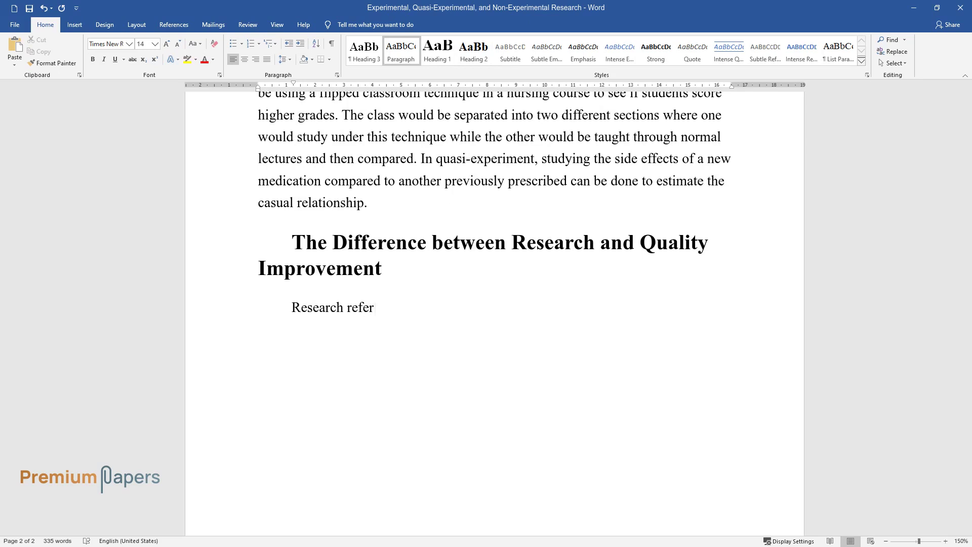
text(s to a systematic and intensive s)
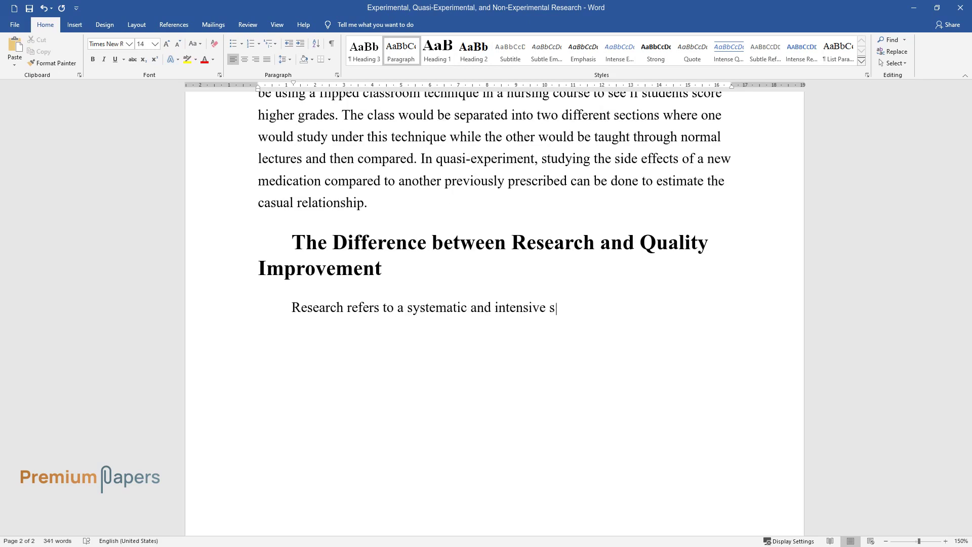
text(tudy to increase knowledge of a p)
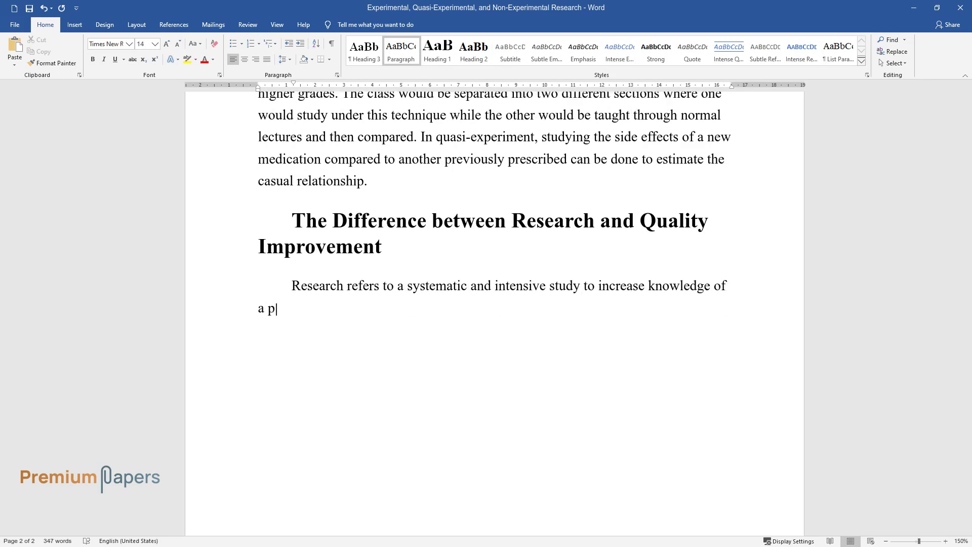
text(henomenon. Research is conducted )
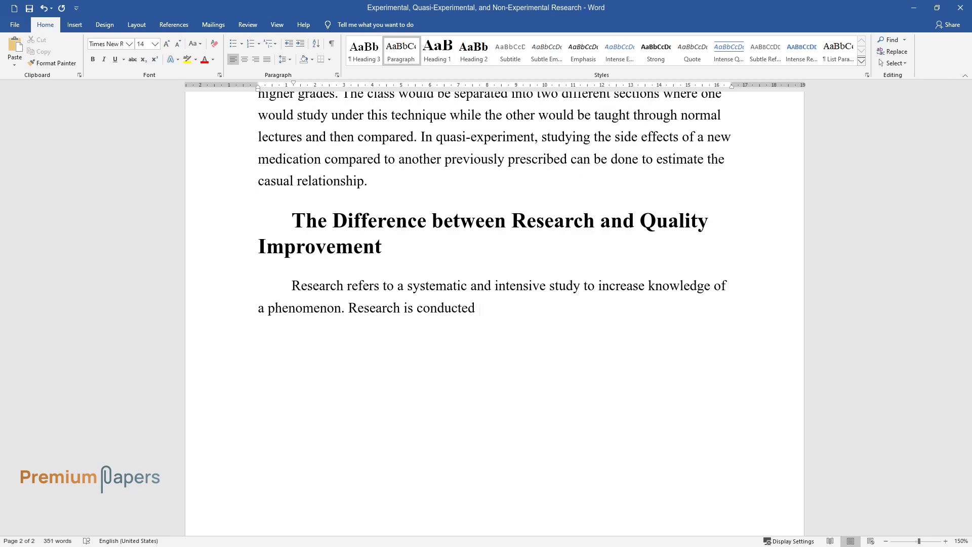
text(in a methodical order by organizi)
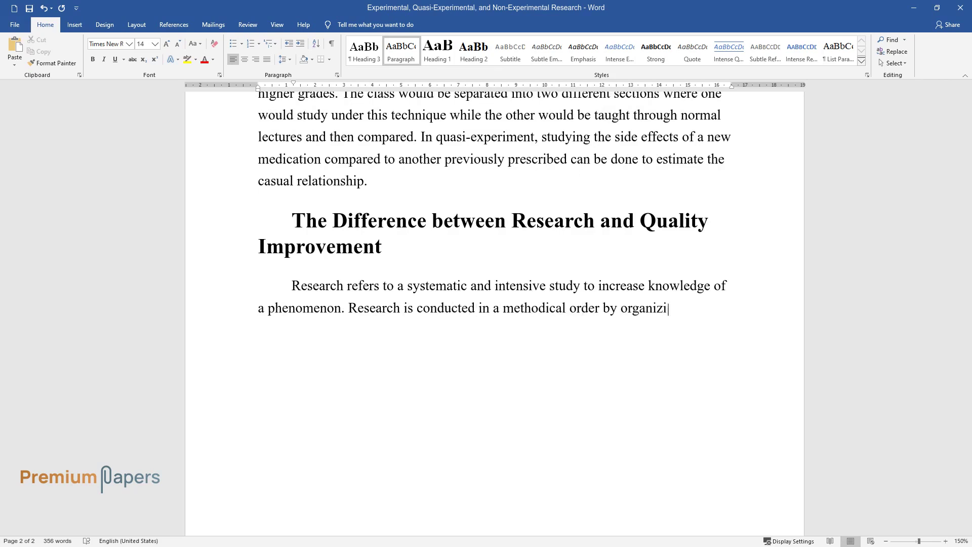
text(ng it into a literature review, )
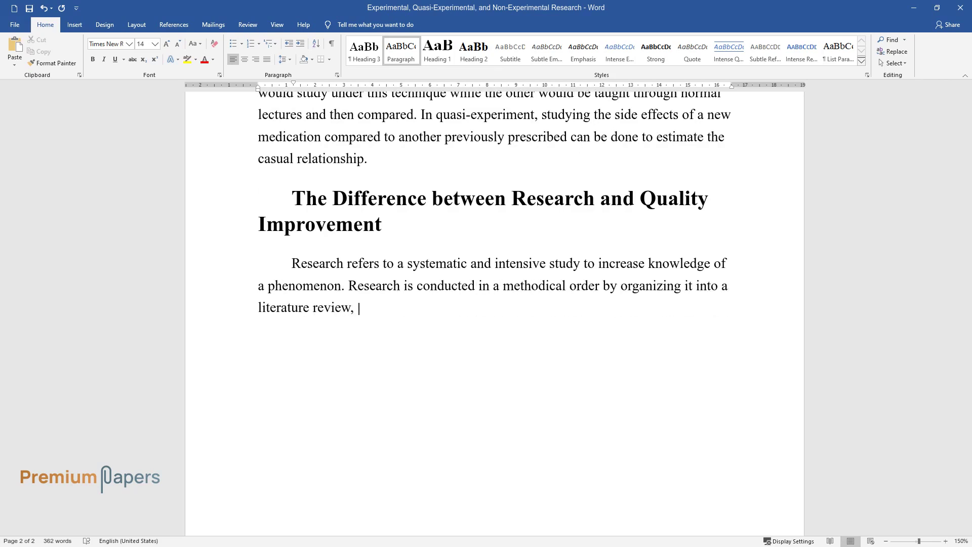
text(identifying a problem, developing)
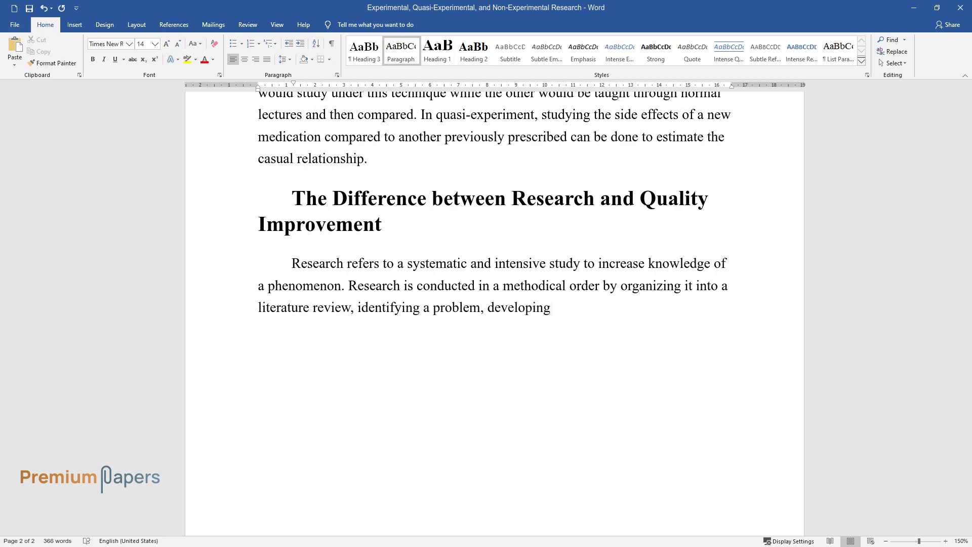
text( research methodology, collecting data, interpret)
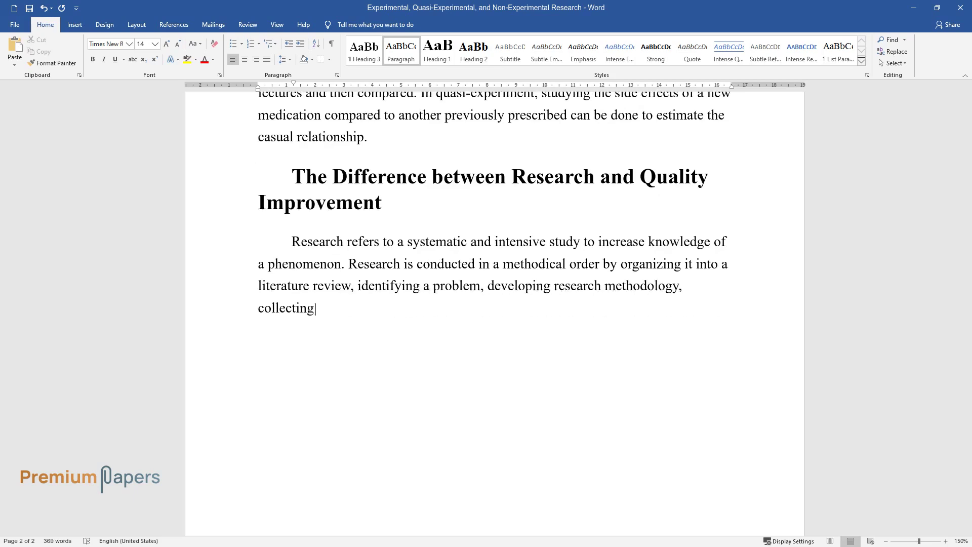
text(ing, and dissemin)
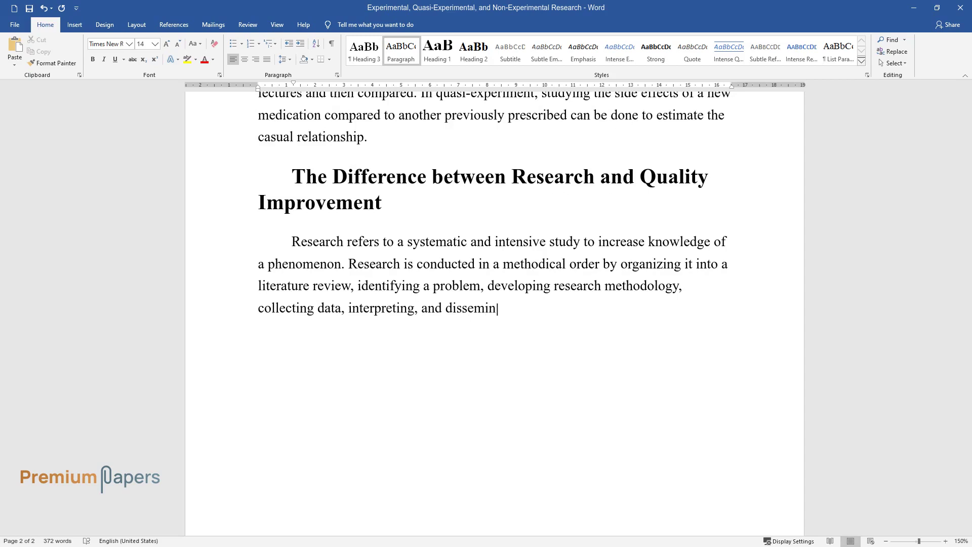
text(ating the findings. Quality impro)
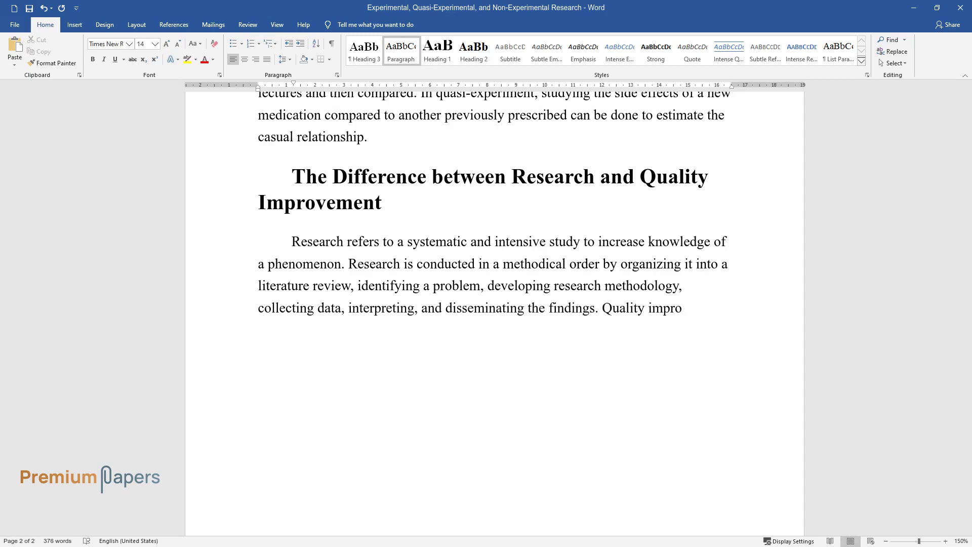
text(vement refers to a systematic pr)
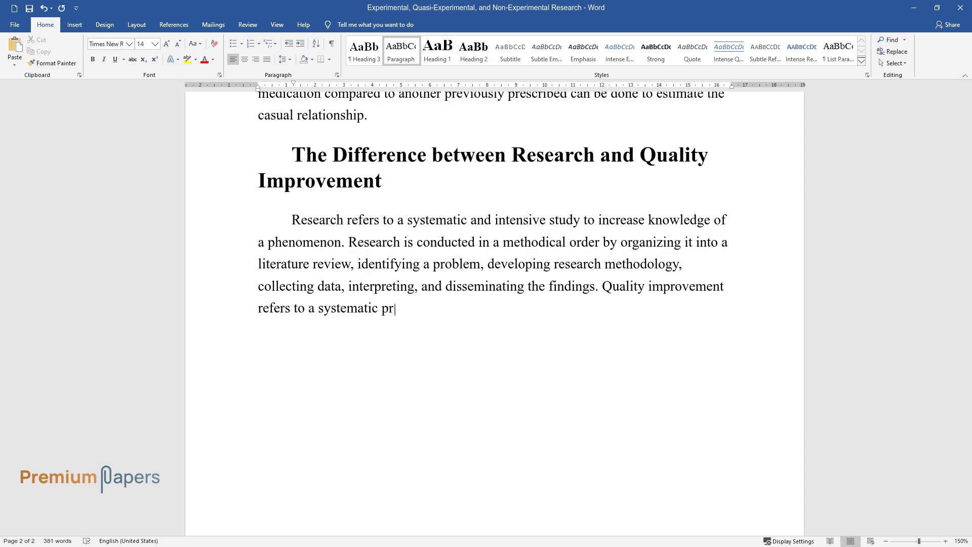
text(ocess of data-guided activities d)
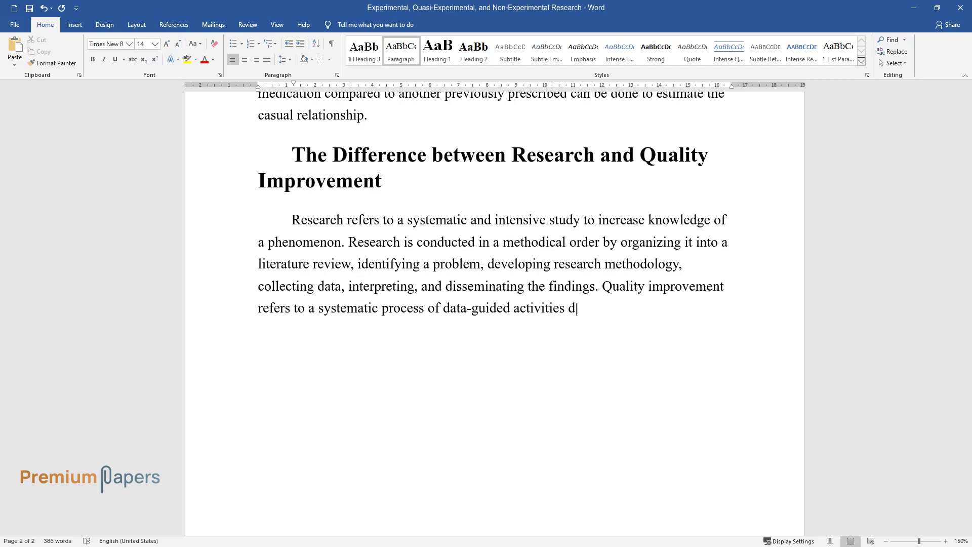
text(esigned to initiate positive chan)
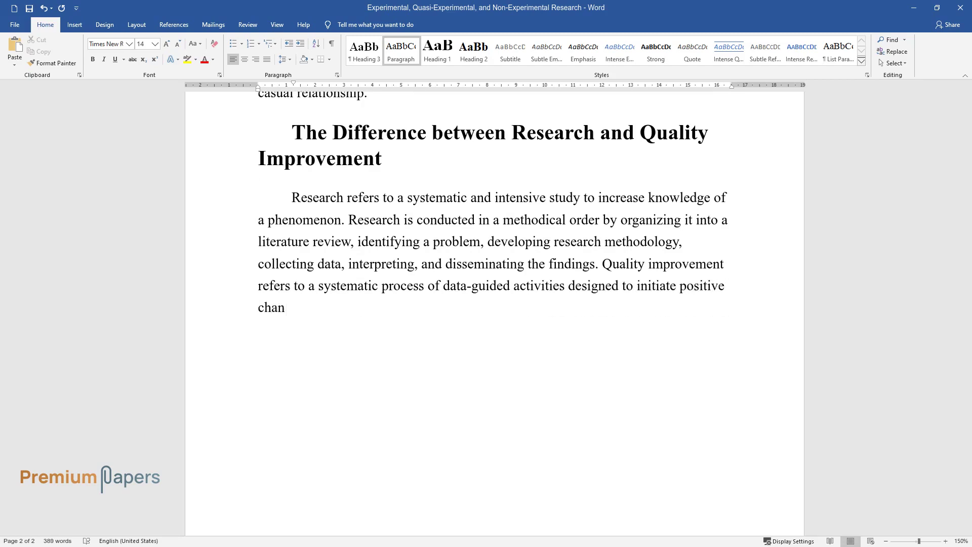
text(ges in performance, such as in he)
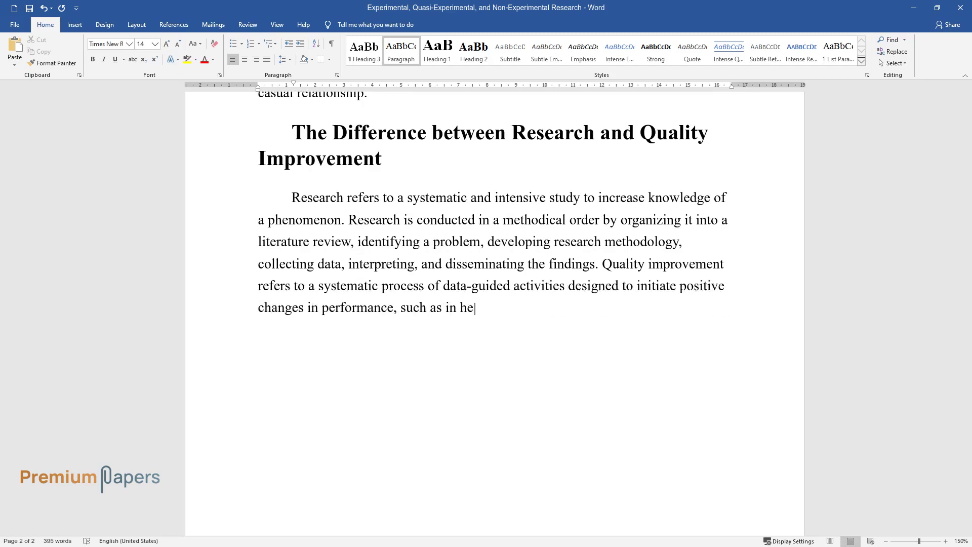
text(alth care delivery.)
key(Return)
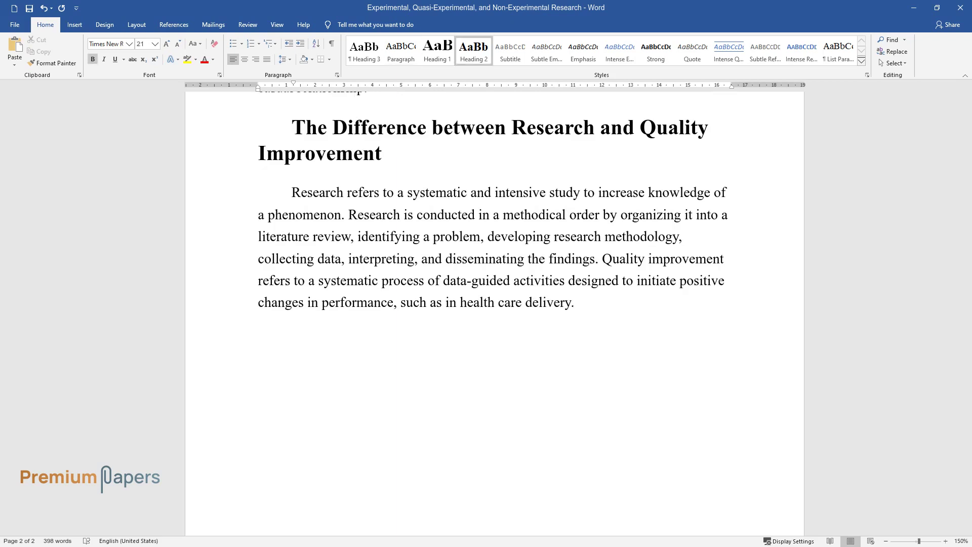
- Complete the workplace heading and write about cardiovascular focus groups and a readmission study
text(Application of Quantitative)
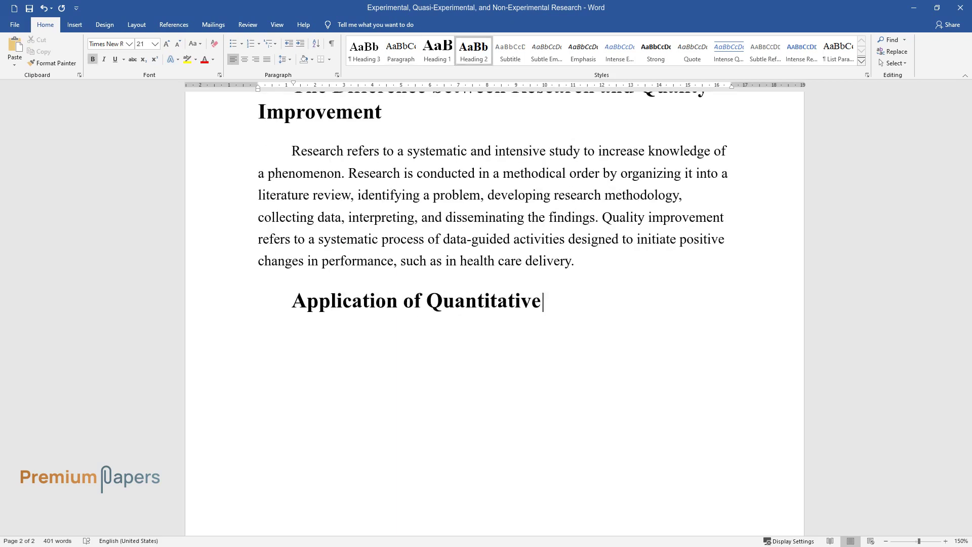
text( and Qualitative Research in t)
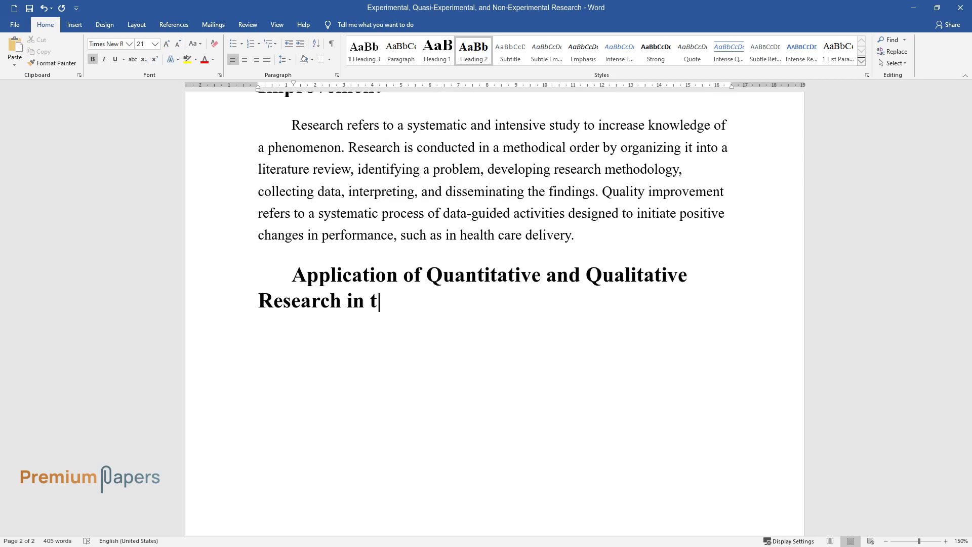
text(he Workplace)
key(Return)
text(A )
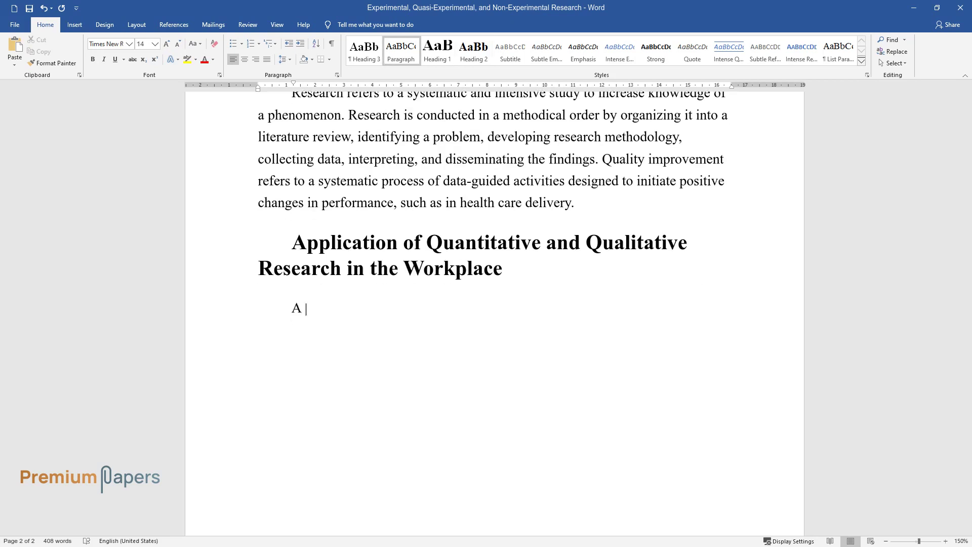
text(workplace example where qualitative)
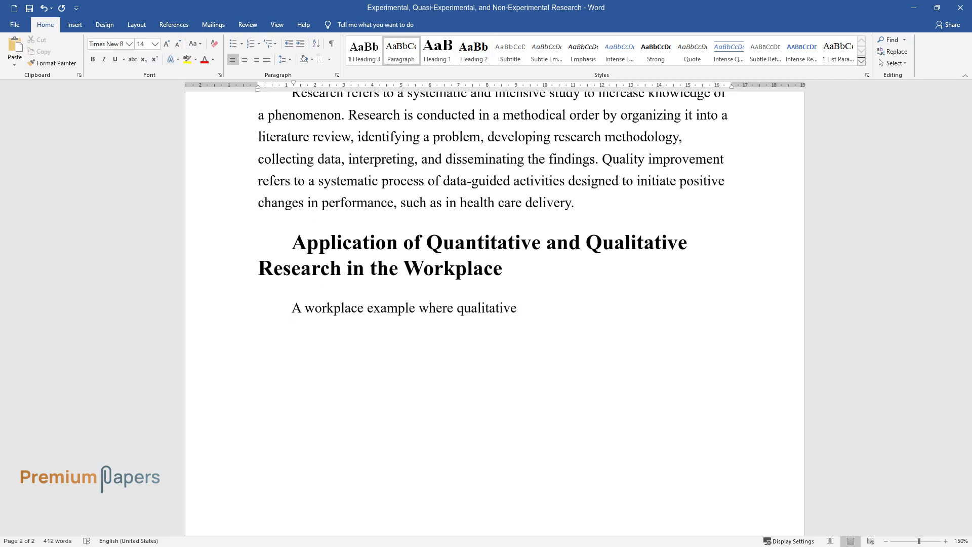
text( research is applied is focus group in)
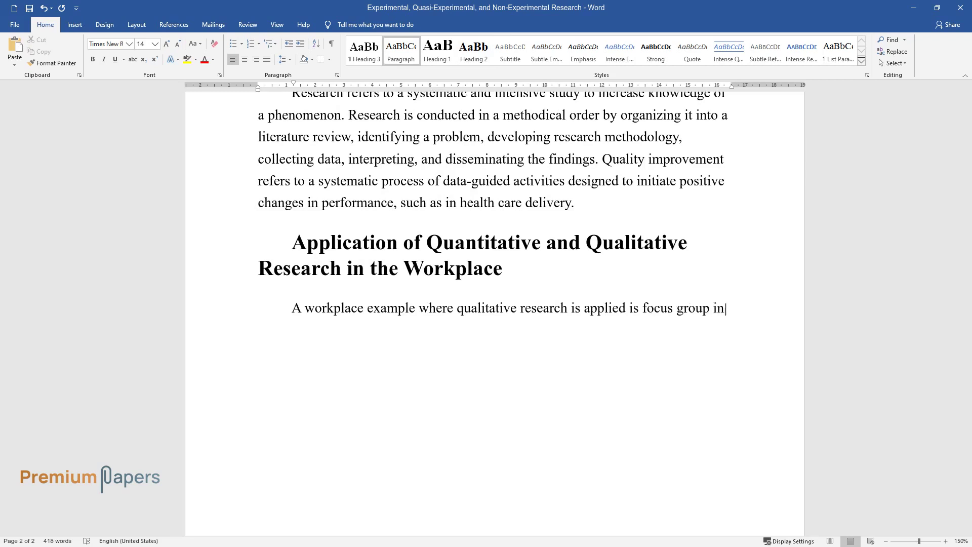
text(terviews conducted on patients with )
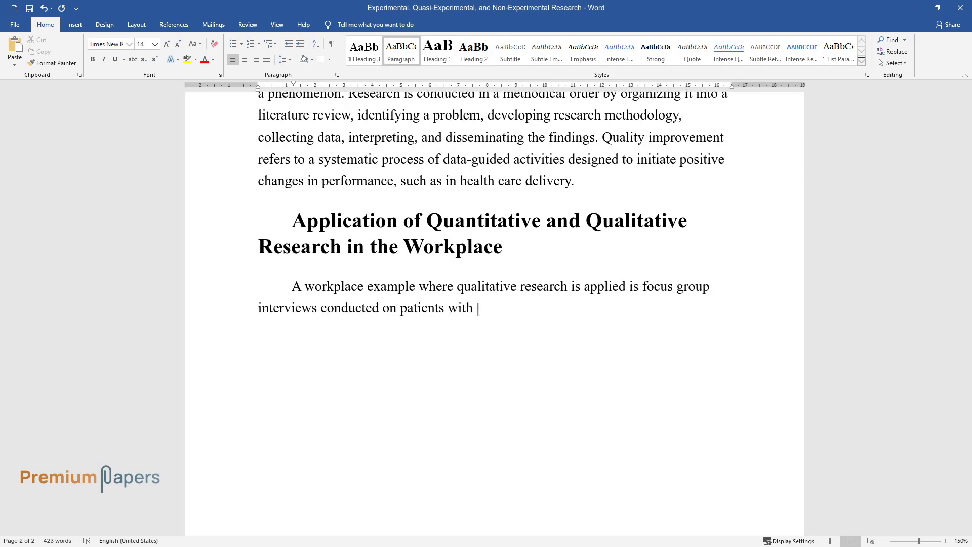
text(cardiovascular diseases to assess th)
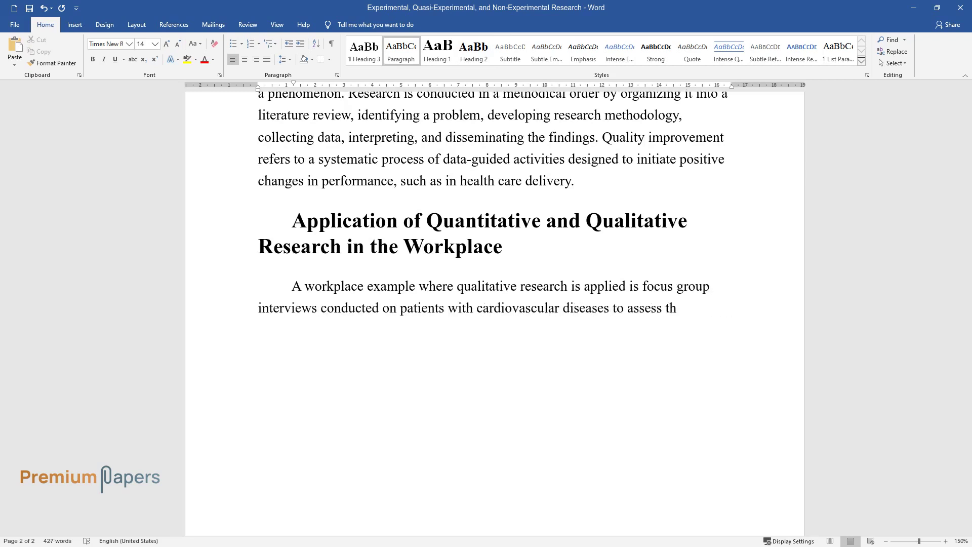
text(eir knowledge of self-management of t)
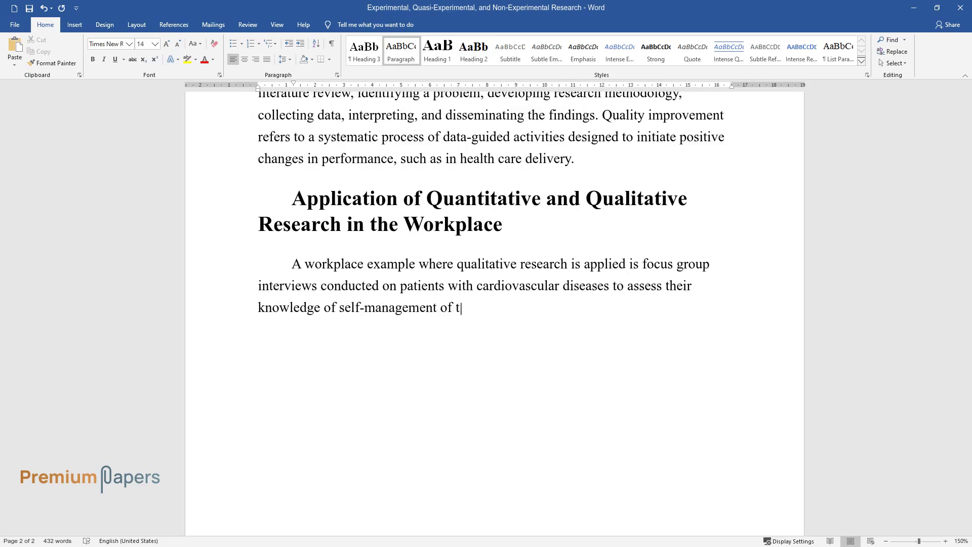
text(he illness. A case)
text(of quantitative r)
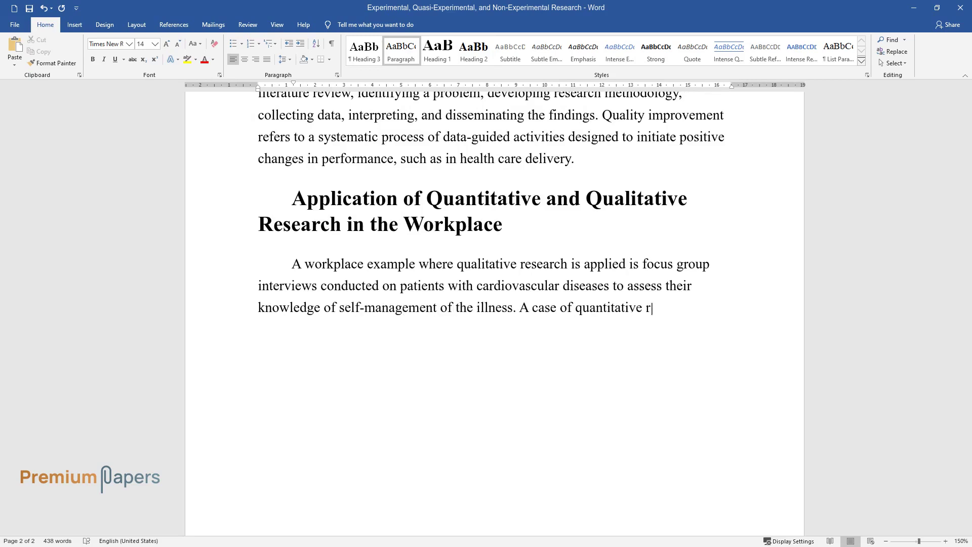
text(esearch in my workplace was a study)
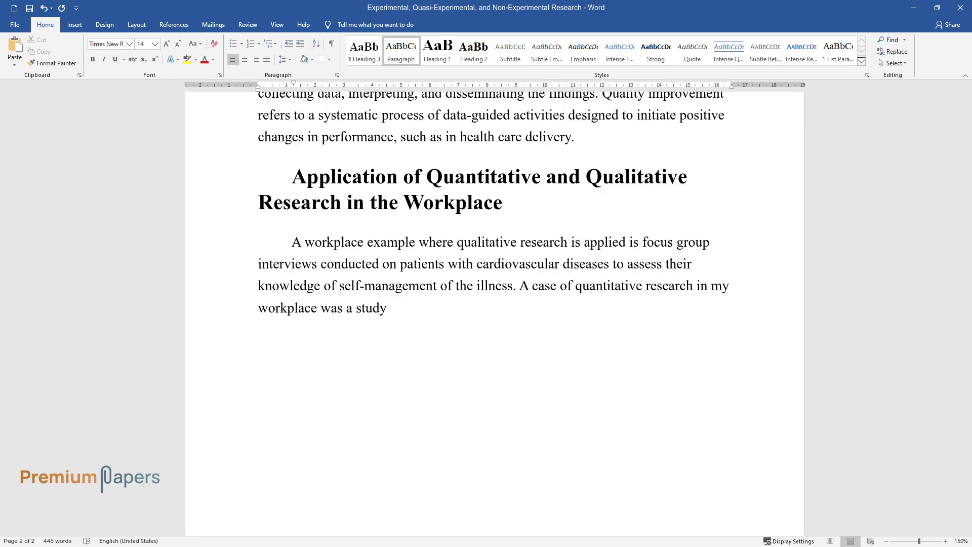
text( conducted to determine read)
text(mission rates of diabetic patients be)
text(fore and after an educational intervention to)
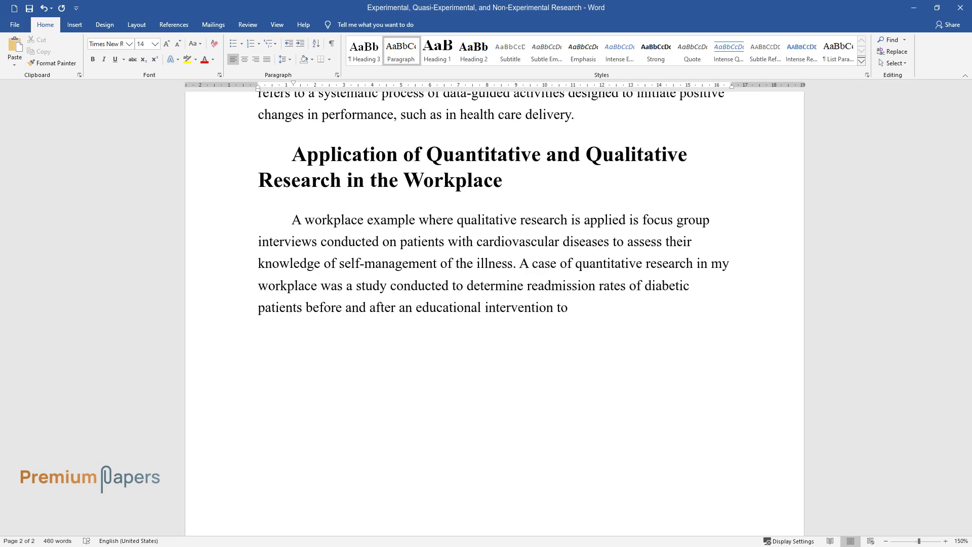
text( reduce the rates of readmission and improve health out)
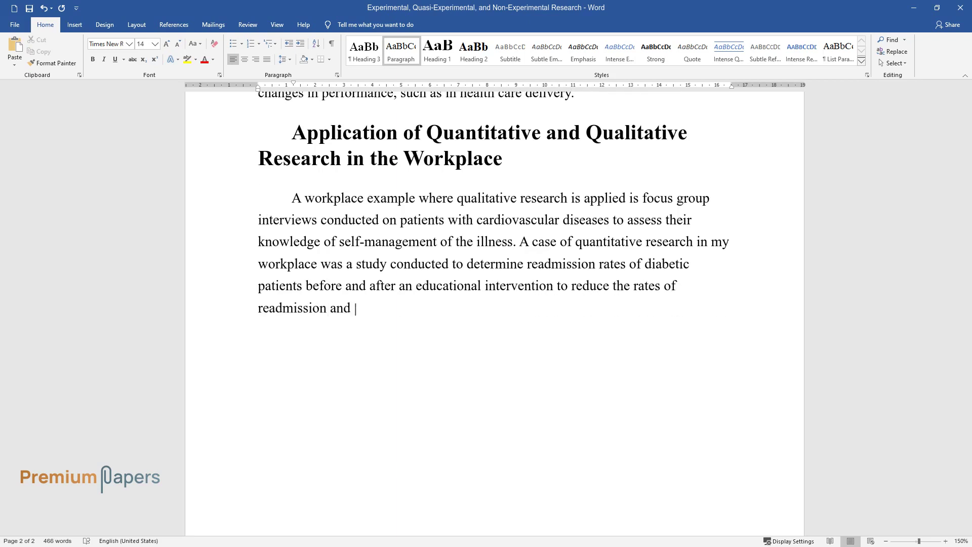
text(comes. )
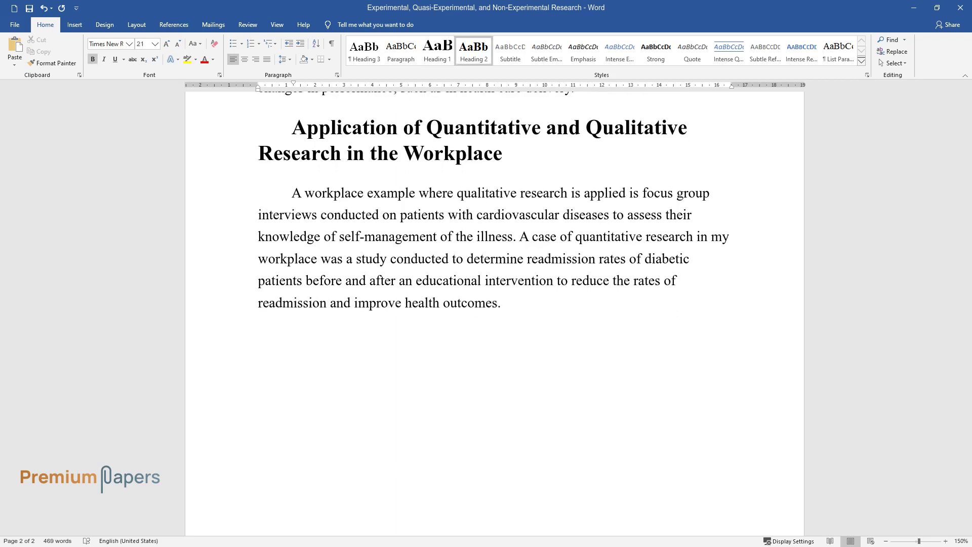
text(Incorporation of Qualitati)
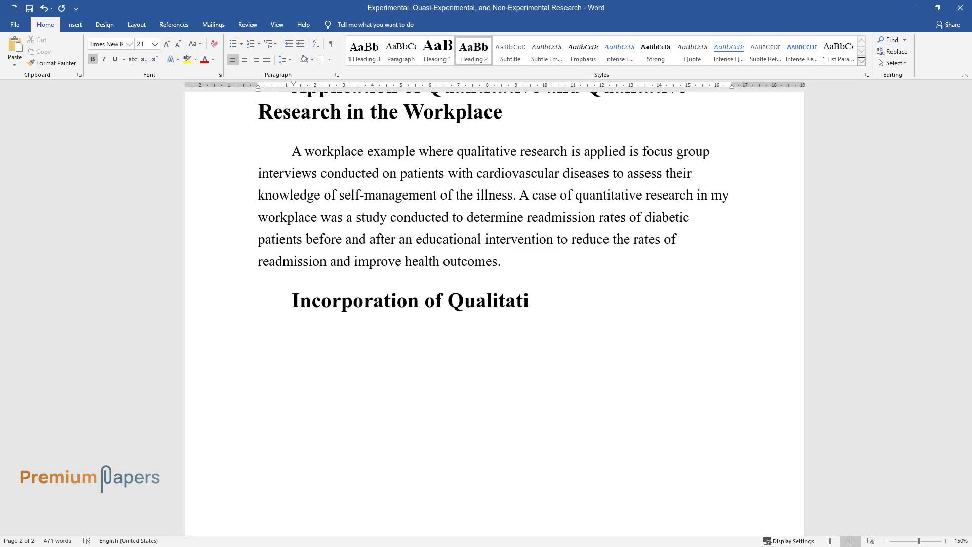
text(ve and Quantitative Research in)
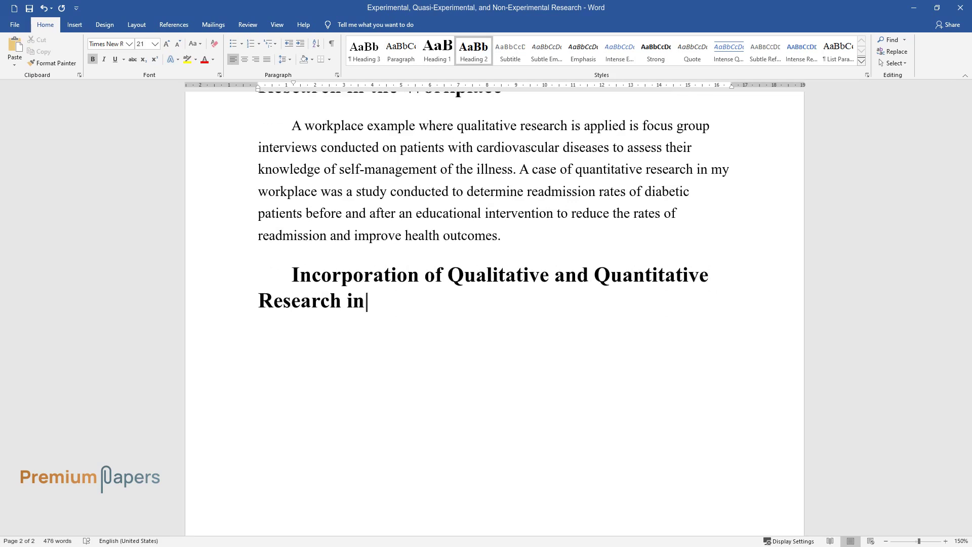
text( a Healthcare Setting)
- Begin the paragraph 'The quantitative research is applied in a post-cardiac intervention unit…'
key(Return)
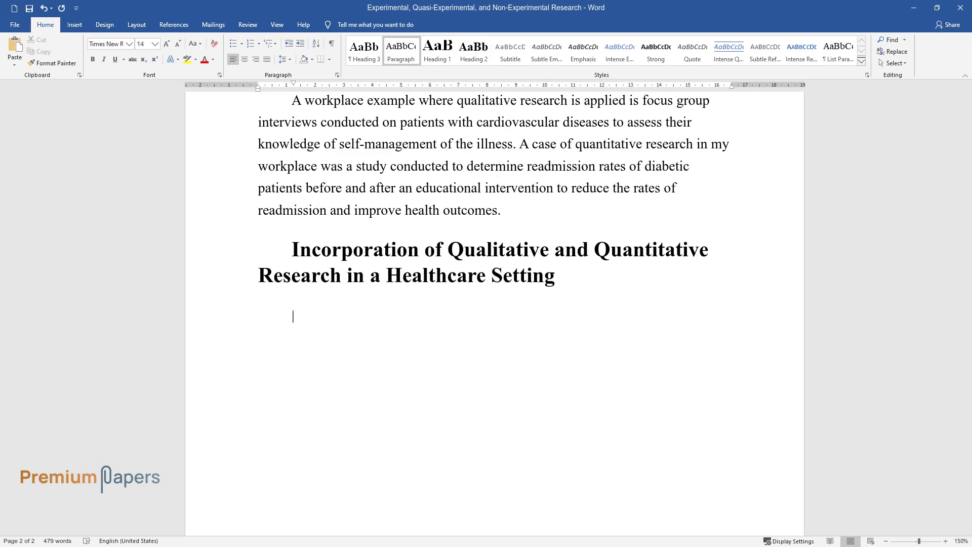
text(The quantitative research)
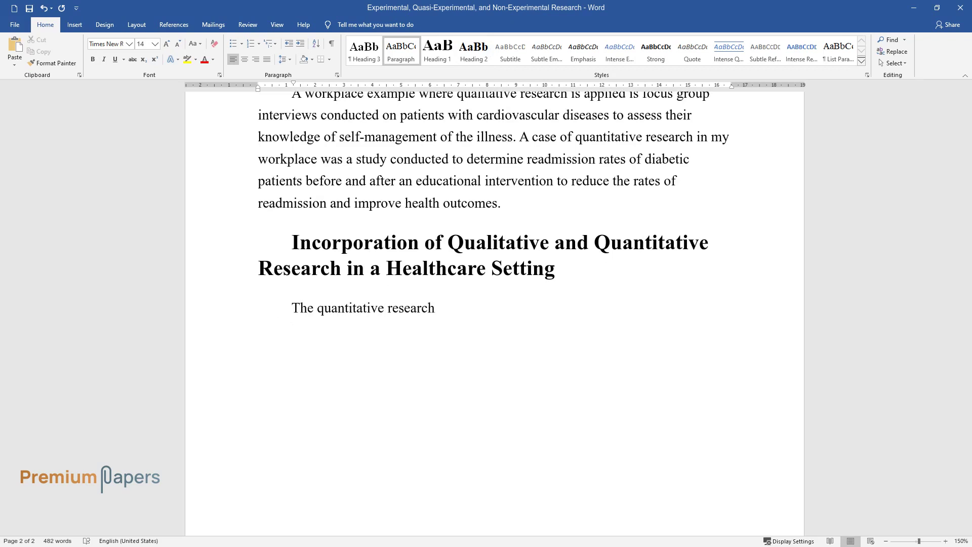
text( is applied in a post-cardiac interve)
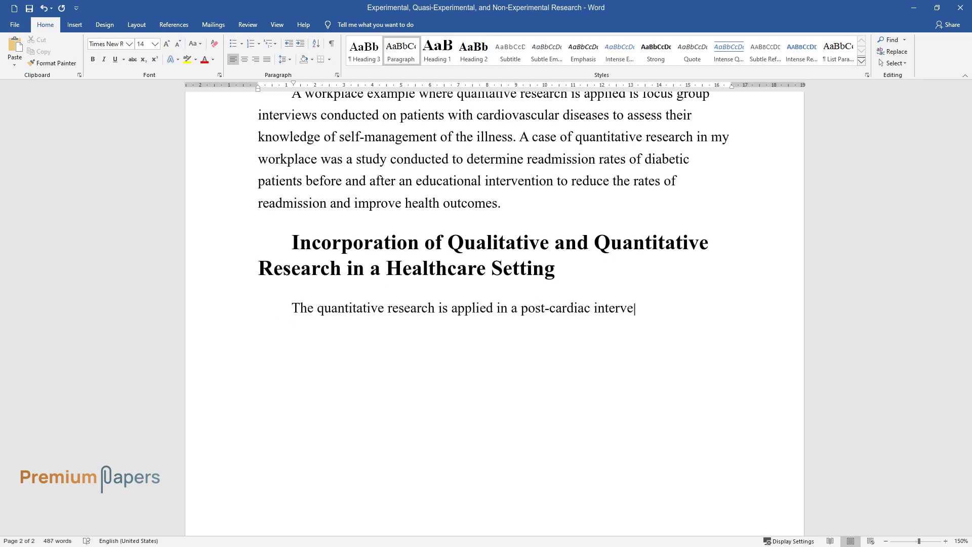
text(ntion unit by finding out the normal)
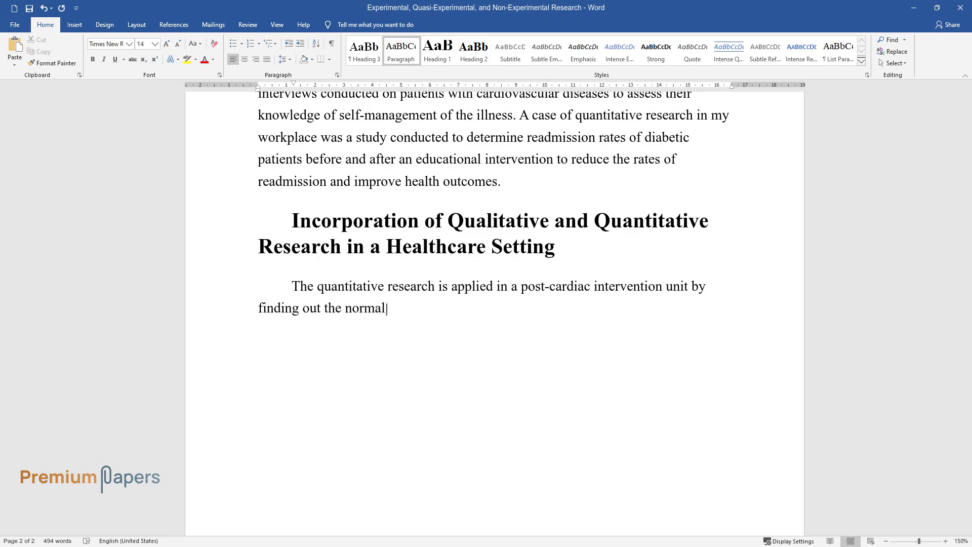
text(equirement for a p)
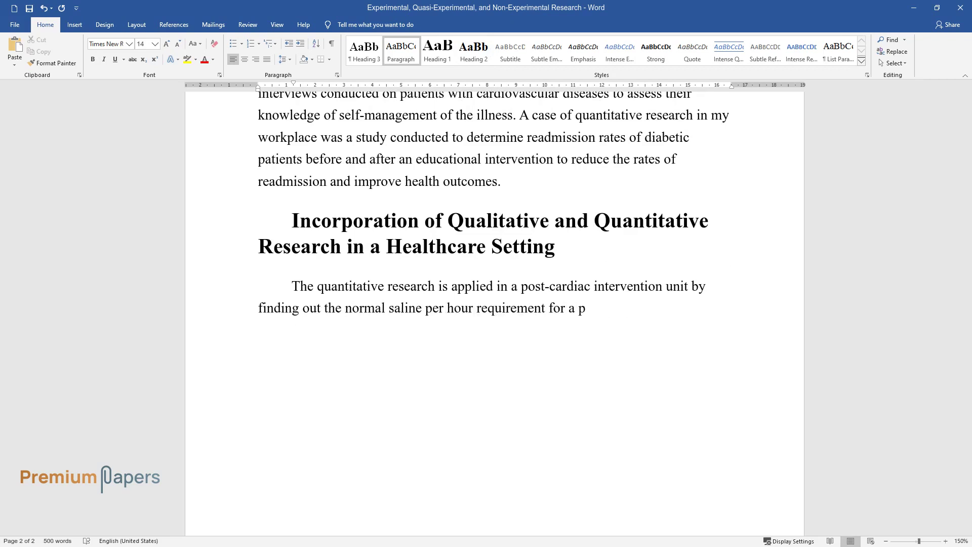
text(ergoing cardiac catheterization. The)
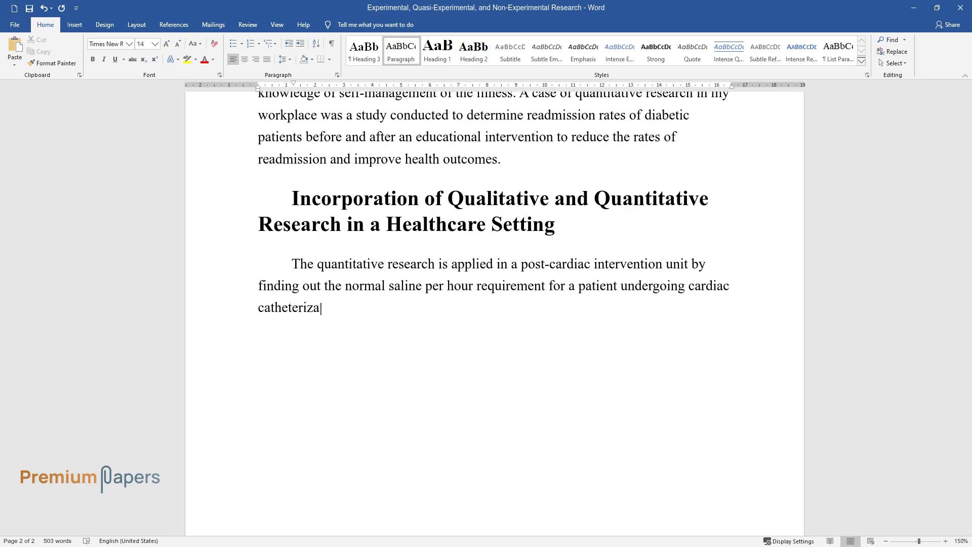
text( cardiologist will determin)
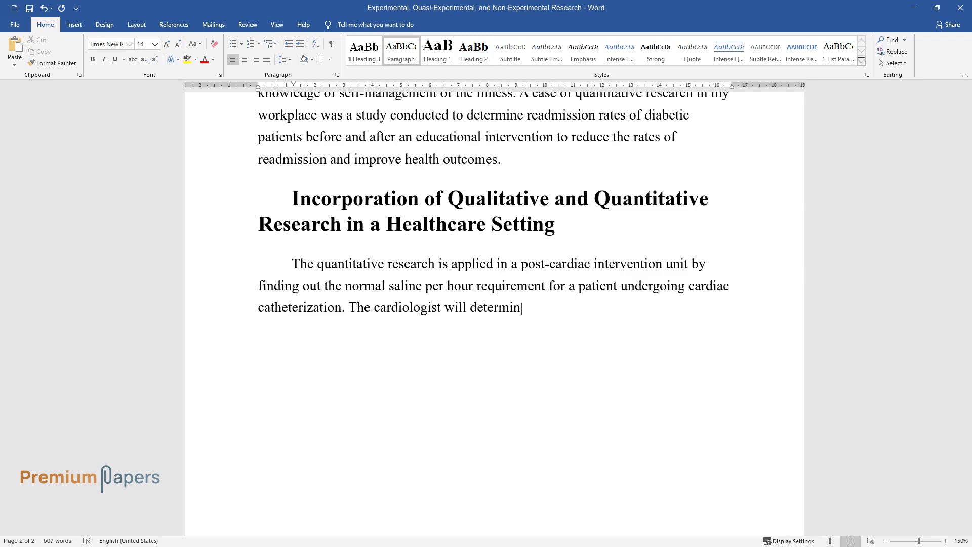
text(e the level of hydration needed in p)
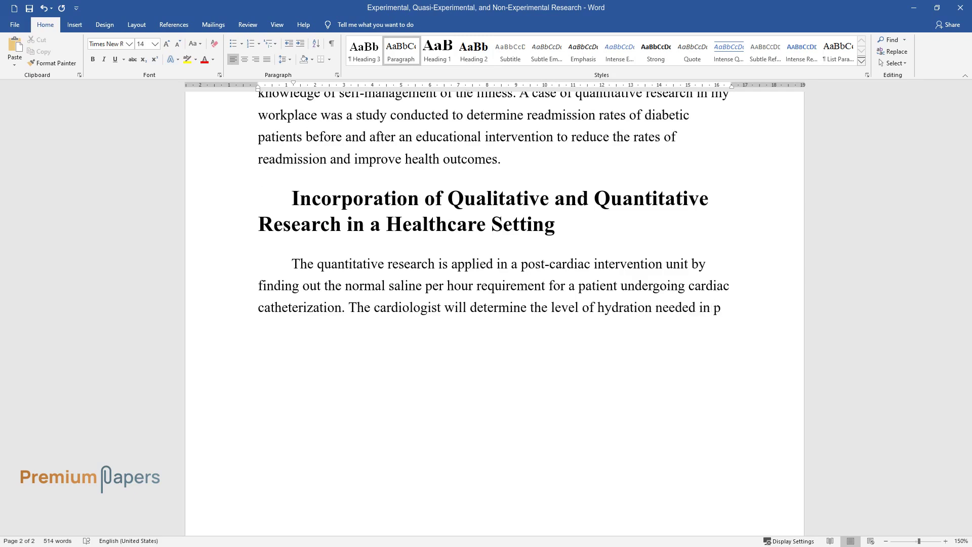
text(ost-procedure based on the patient's)
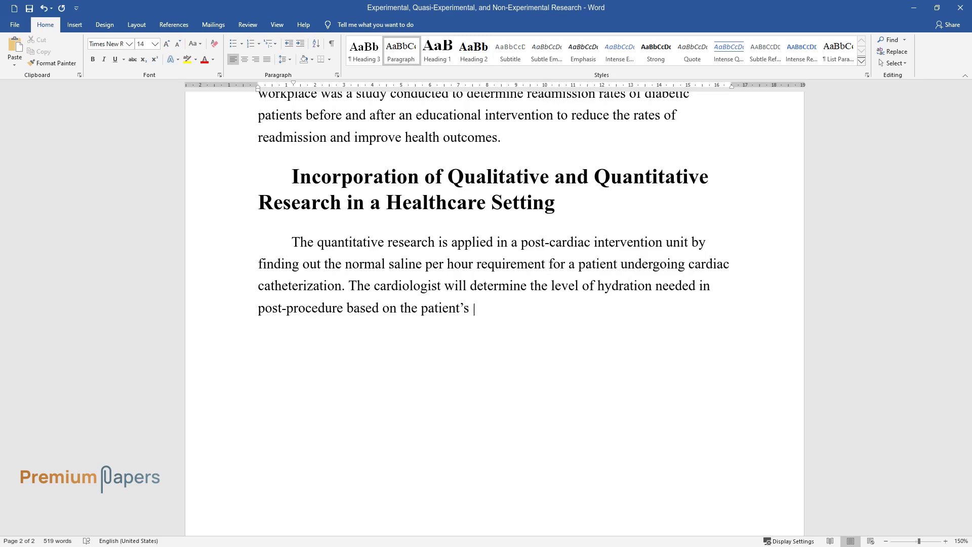
text( kidney function. The preference of t)
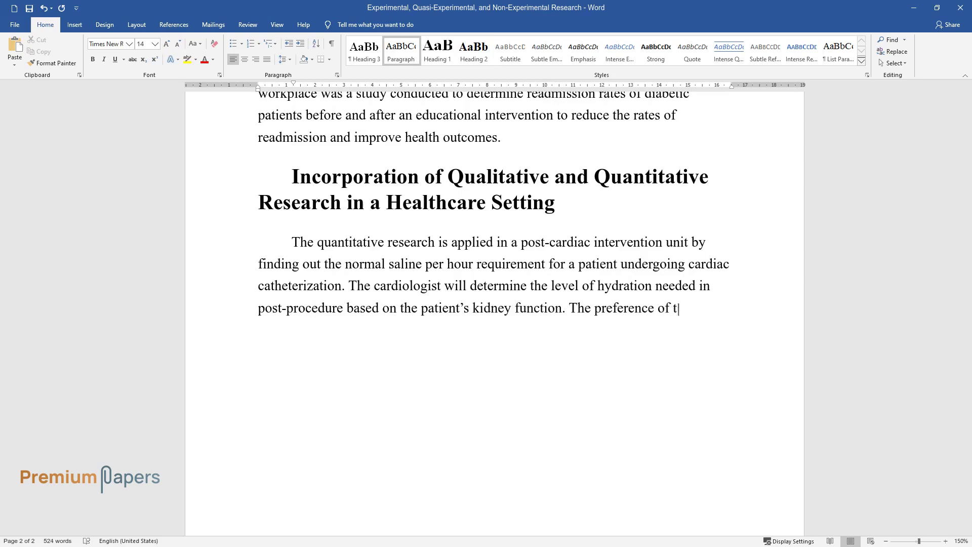
text(he patient on whether he would like)
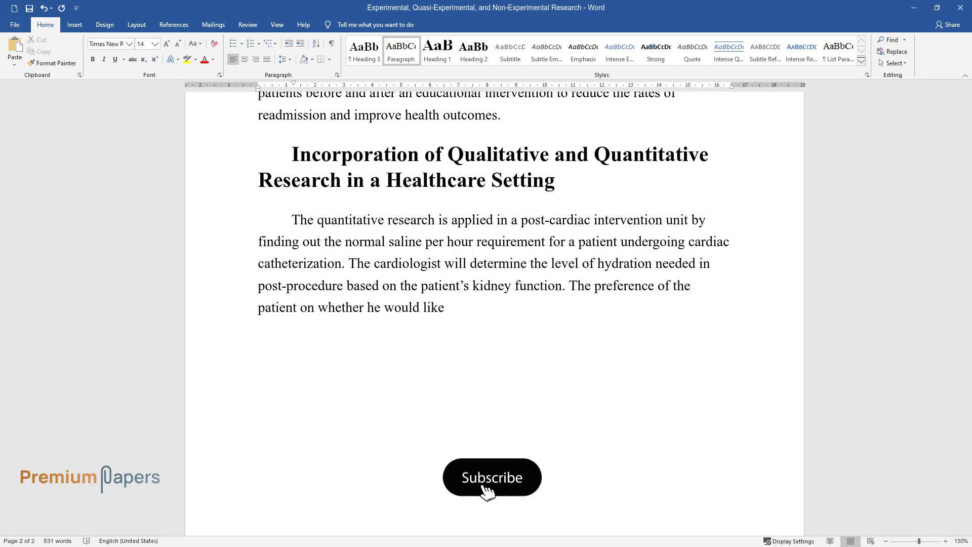
text( his cardiologist to perform cardiac c)
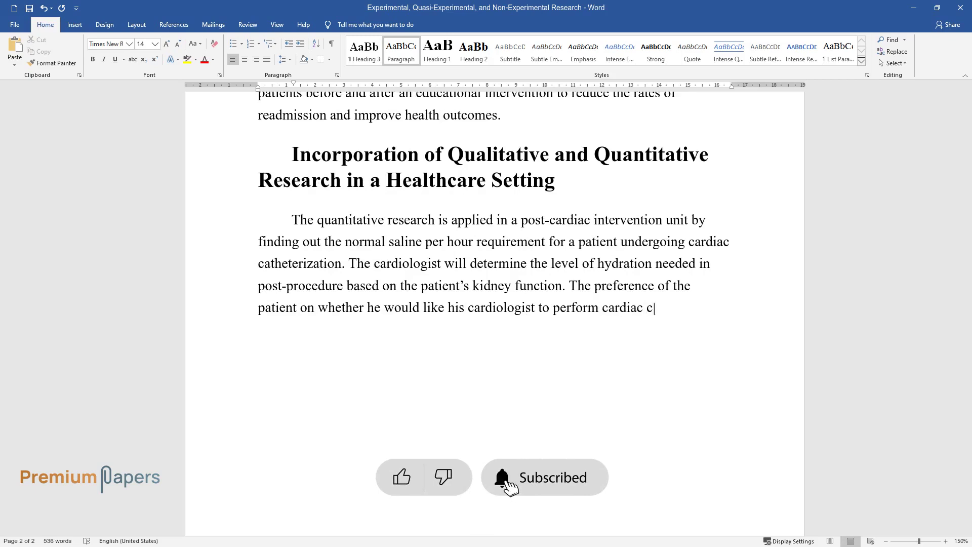
text(atheterization radially or through a)
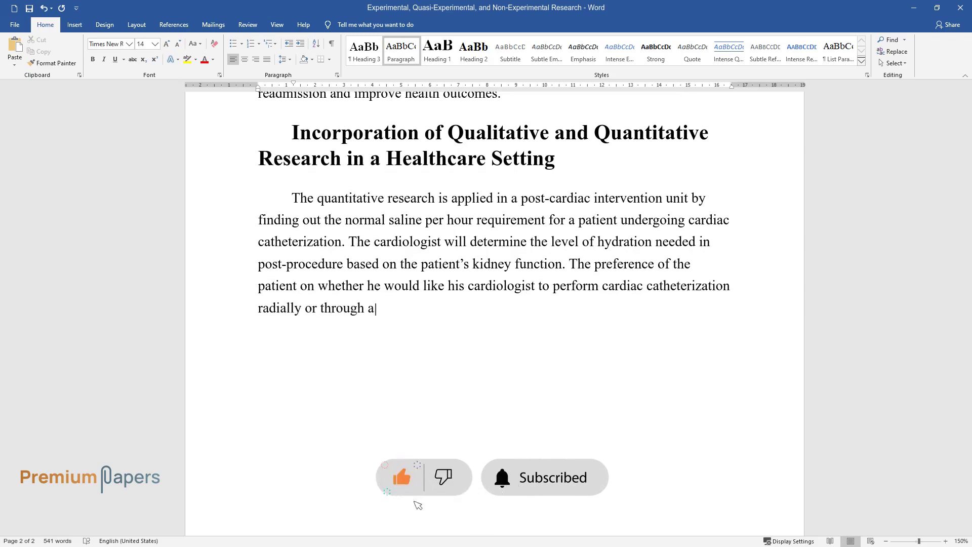
text( femoral artery is an example of qua)
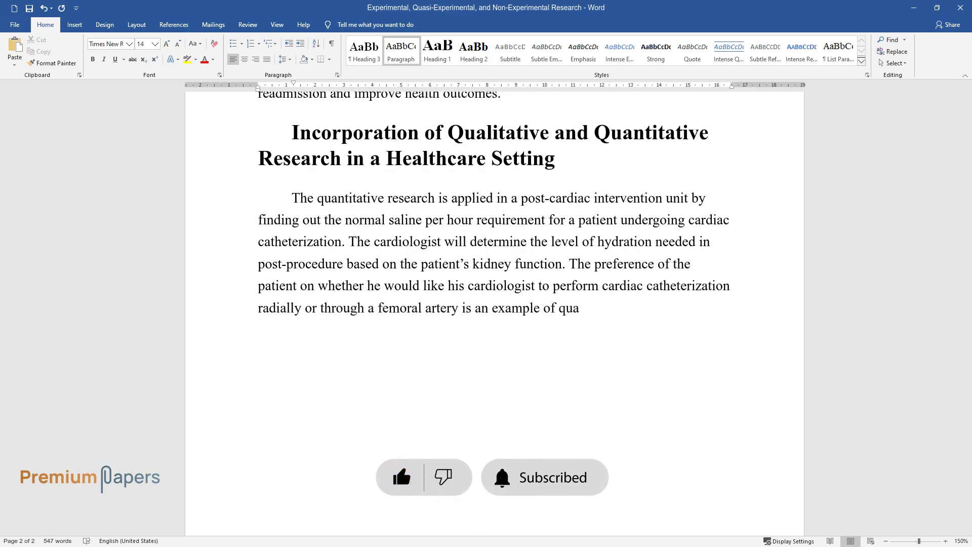